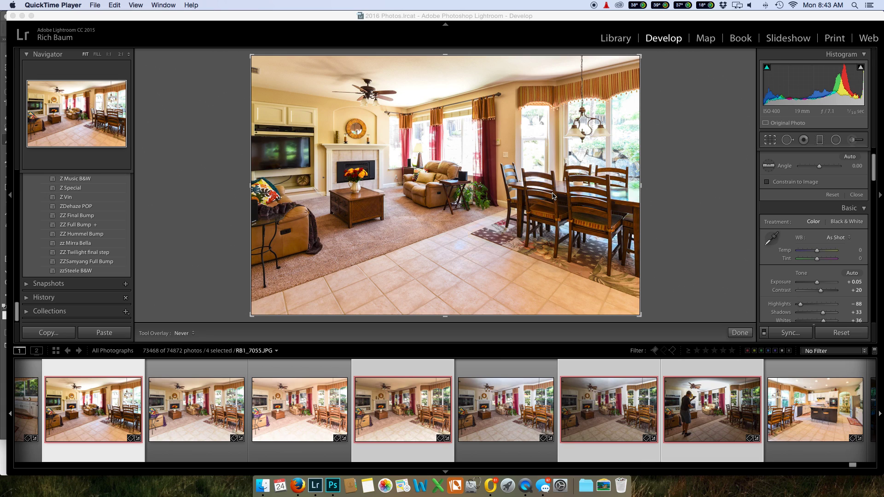
View the four selected living room photos in turn to compare their exposures, and close the crop mode on RB1_7058.JPG.
{"action": "left_click", "coordinate": [400, 401]}
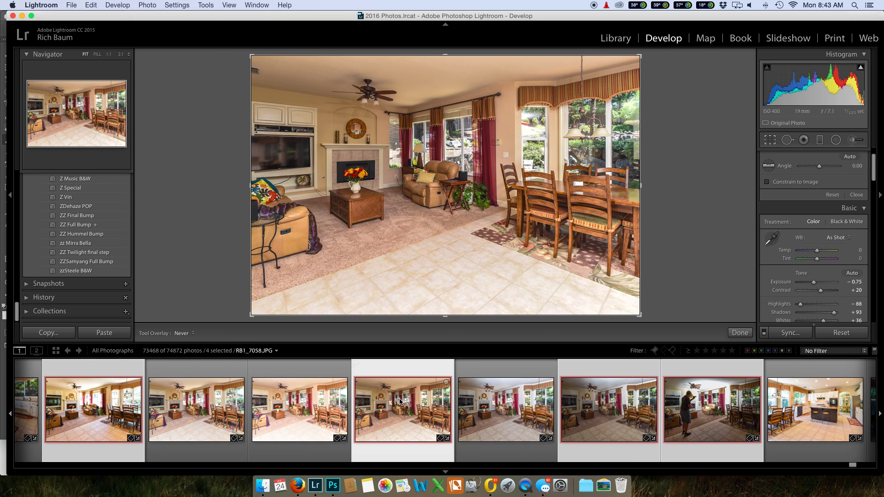
{"action": "left_click", "coordinate": [591, 414]}
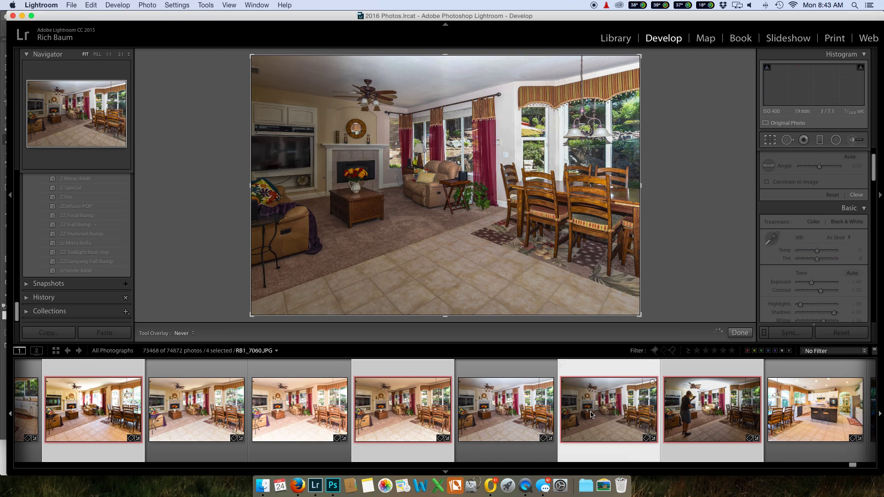
{"action": "left_click", "coordinate": [707, 407]}
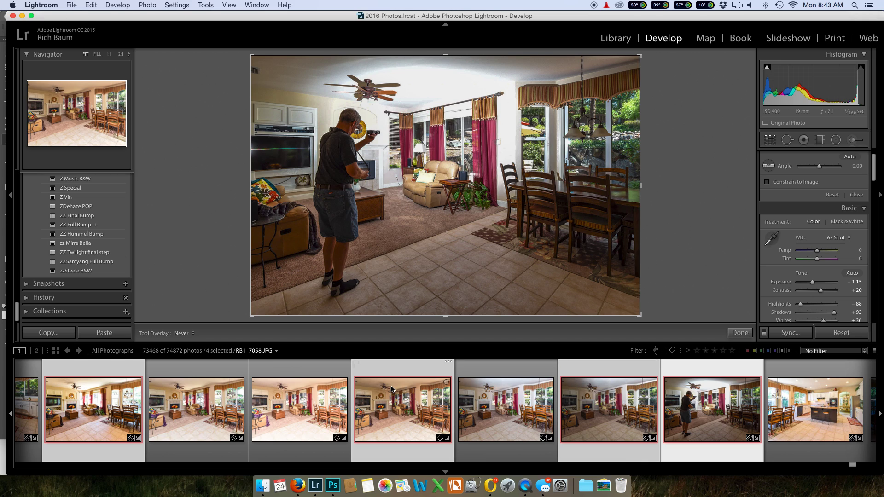
{"action": "left_click", "coordinate": [107, 418]}
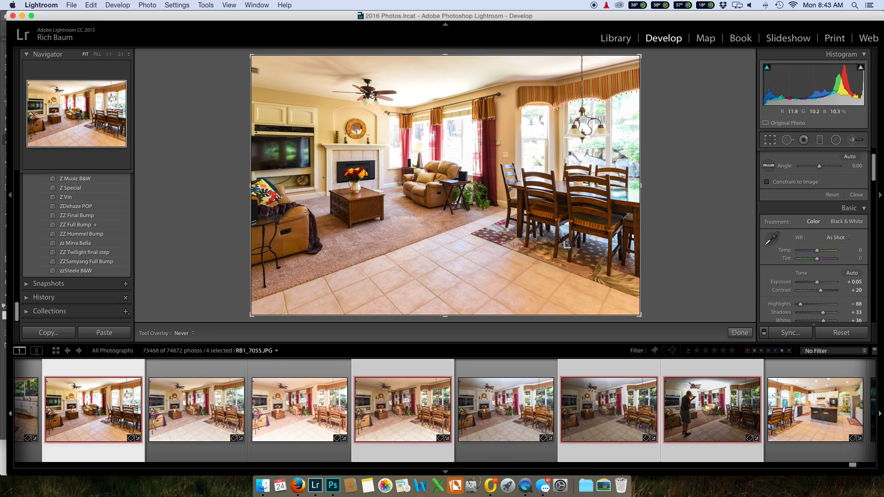
{"action": "left_click", "coordinate": [412, 423]}
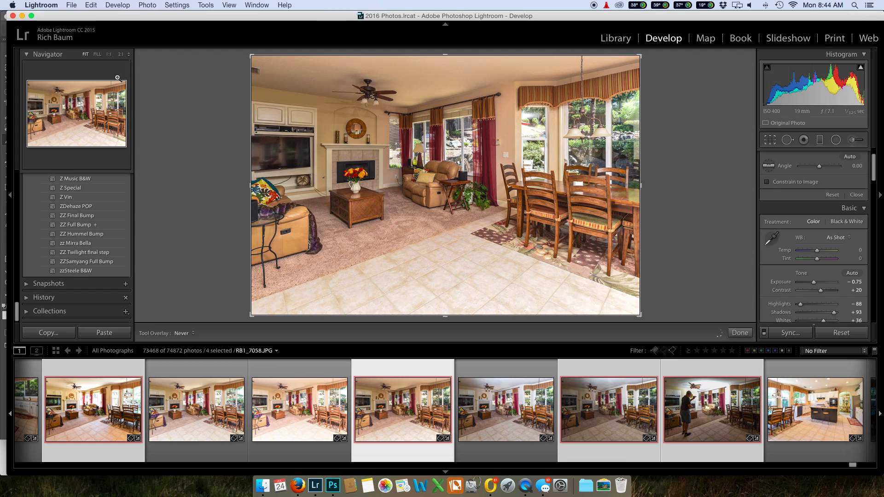
{"action": "key", "text": "Return"}
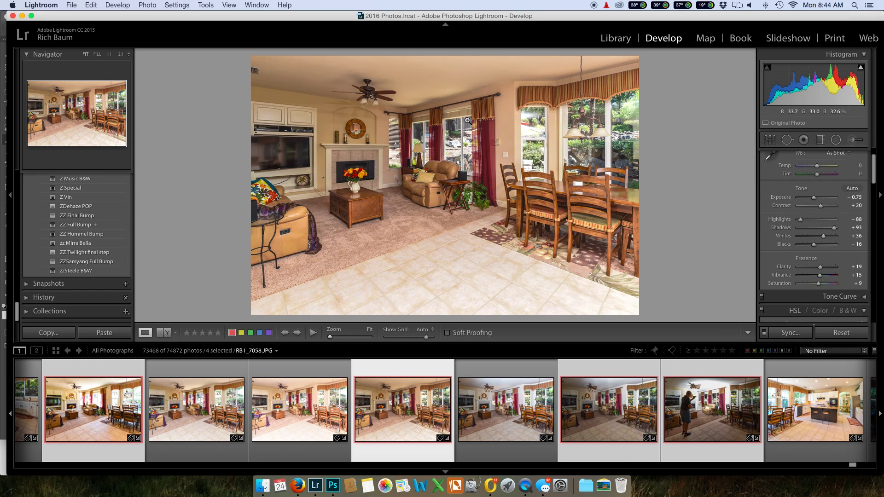
Examine the windows and the view outside at 1:1 in RB1_7058.JPG, and return to the fitted view.
{"action": "left_click", "coordinate": [535, 124]}
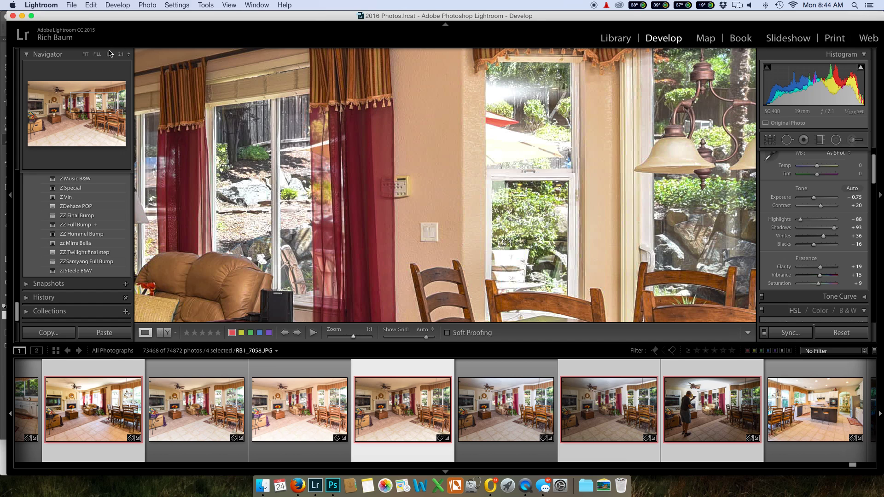
{"action": "left_click", "coordinate": [85, 55]}
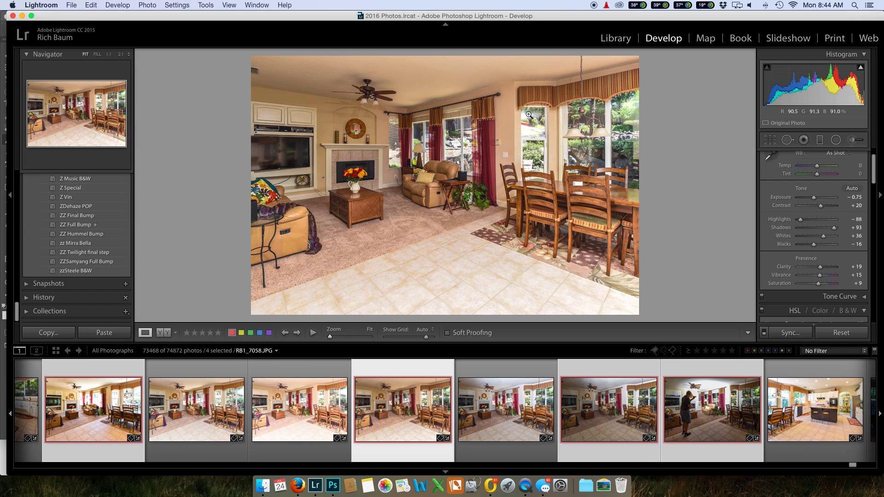
{"action": "left_click", "coordinate": [531, 138]}
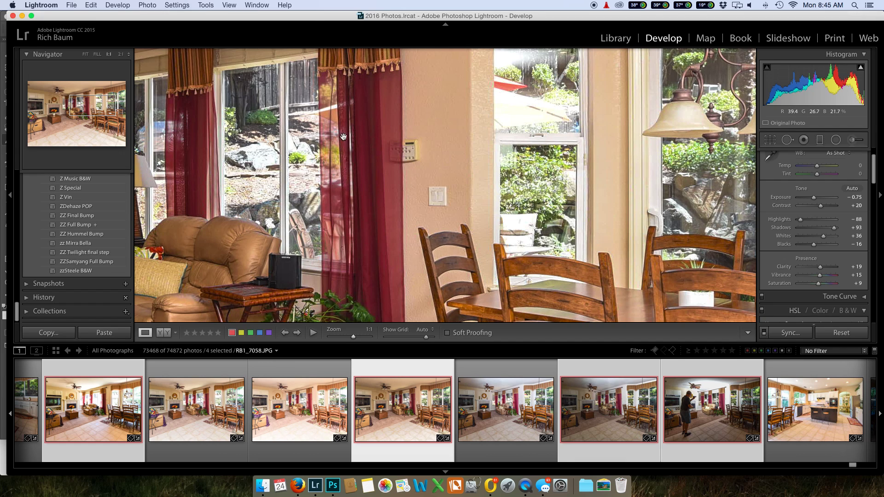
{"action": "left_click_drag", "start_coordinate": [326, 127], "coordinate": [458, 184]}
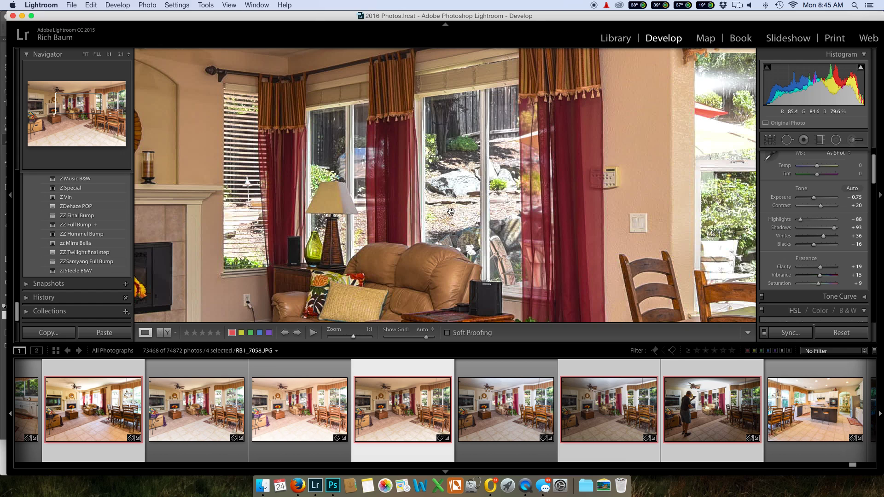
{"action": "left_click_drag", "start_coordinate": [542, 189], "coordinate": [309, 164]}
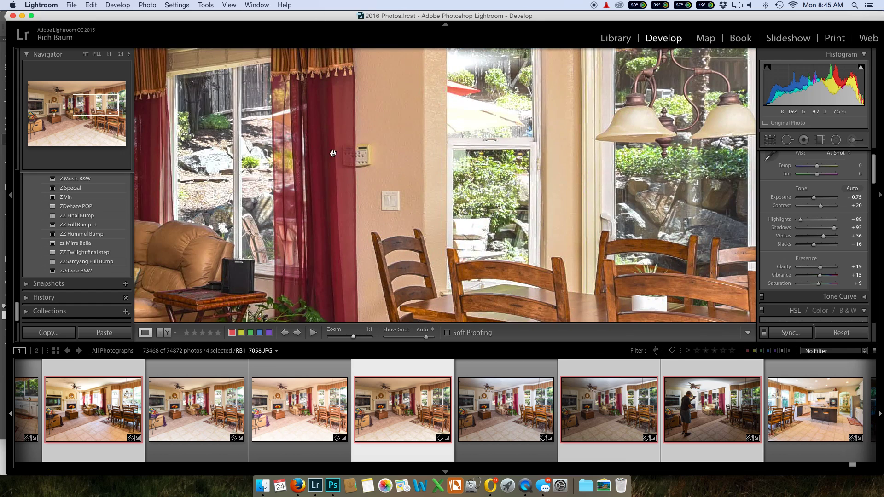
{"action": "left_click_drag", "start_coordinate": [513, 123], "coordinate": [486, 138]}
{"action": "left_click_drag", "start_coordinate": [669, 231], "coordinate": [659, 178]}
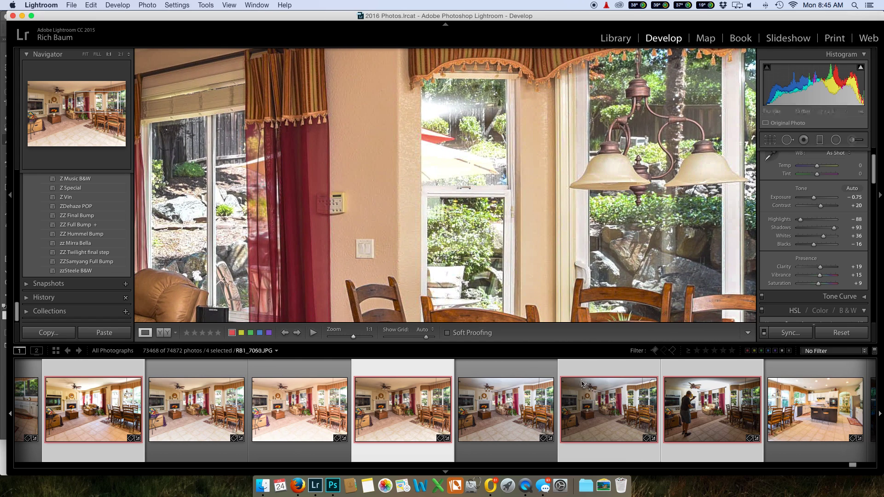
{"action": "left_click", "coordinate": [85, 54]}
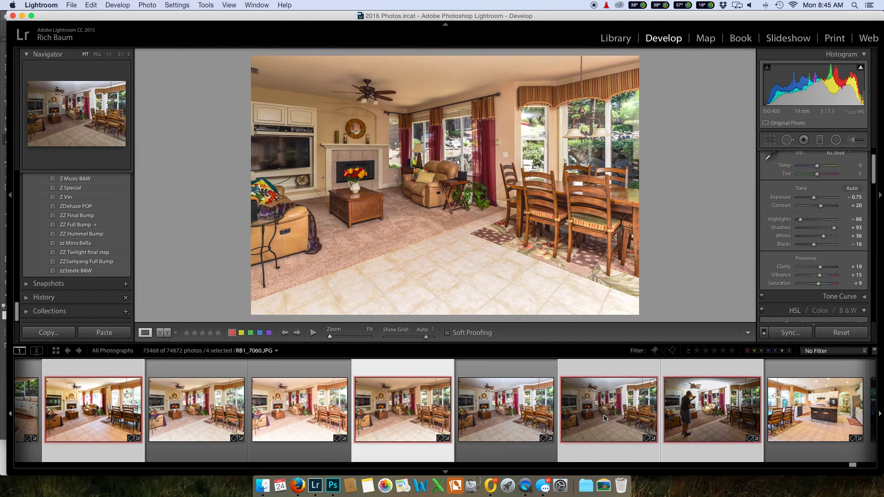
Compare RB1_7058.JPG with RB1_7060.JPG by switching between them, narrowing the selection to just these two photos.
{"action": "left_click", "coordinate": [605, 418]}
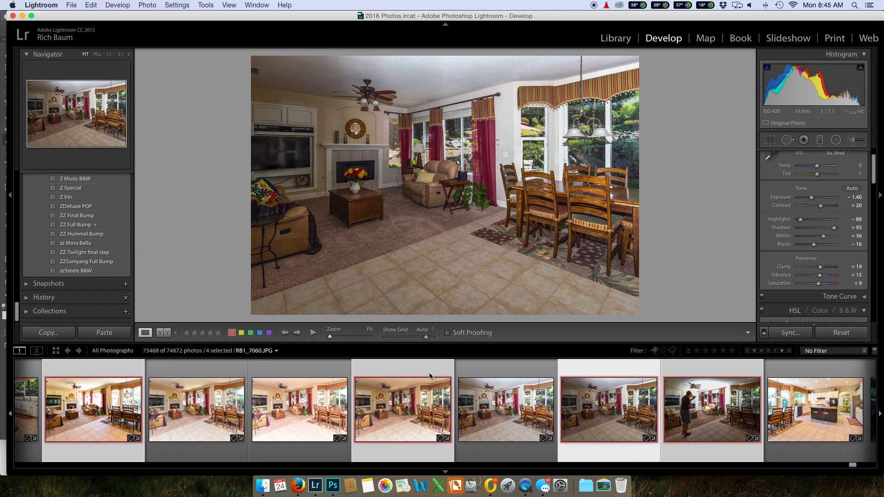
{"action": "left_click", "coordinate": [423, 429]}
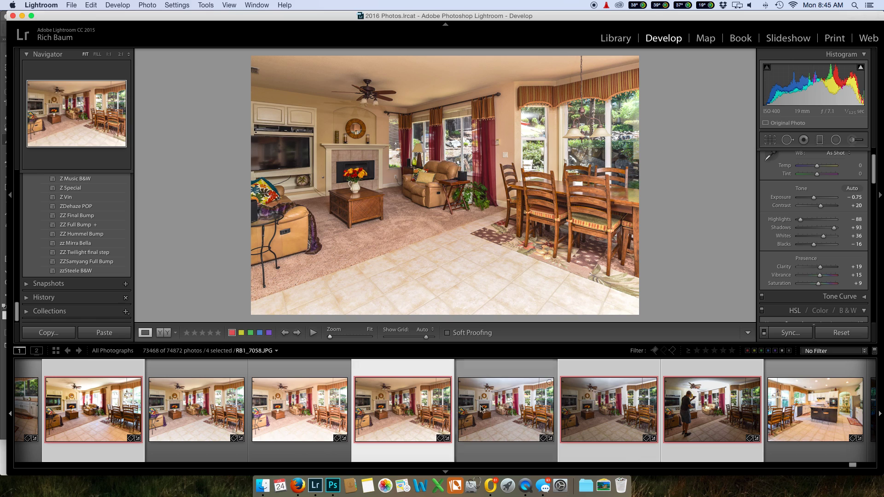
{"action": "left_click", "coordinate": [609, 411]}
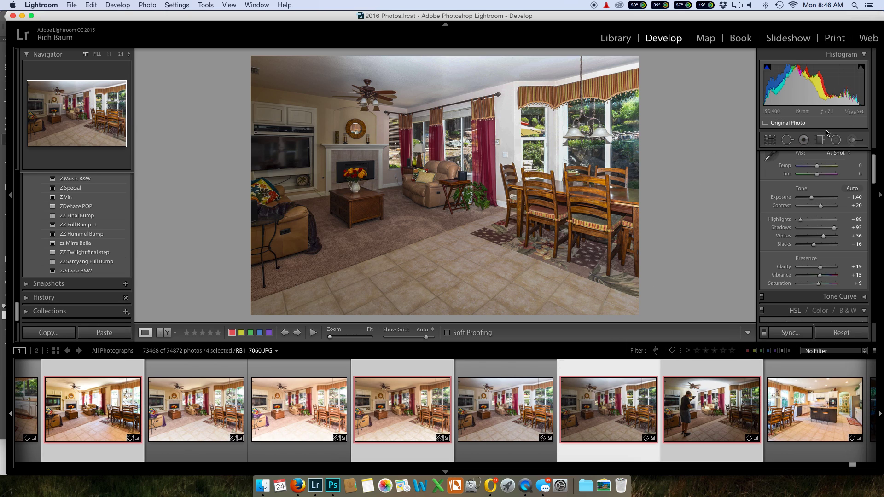
{"action": "left_click", "coordinate": [403, 402]}
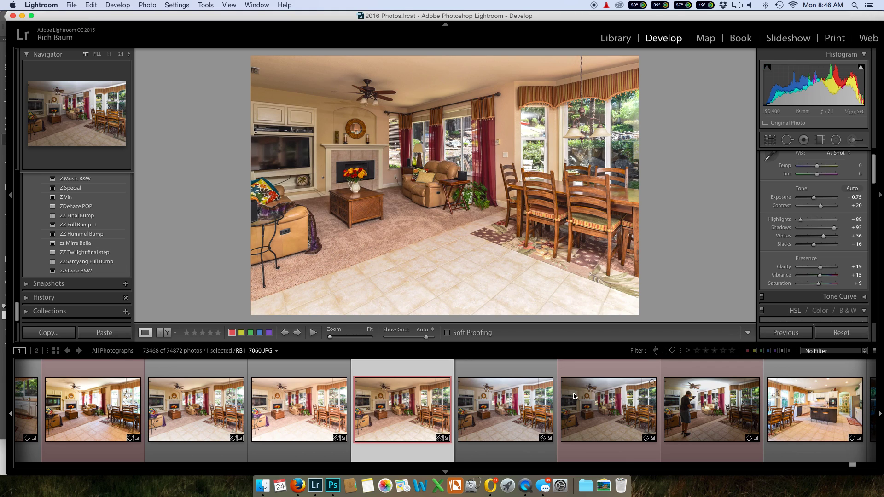
{"action": "left_click", "coordinate": [574, 397], "text": "super"}
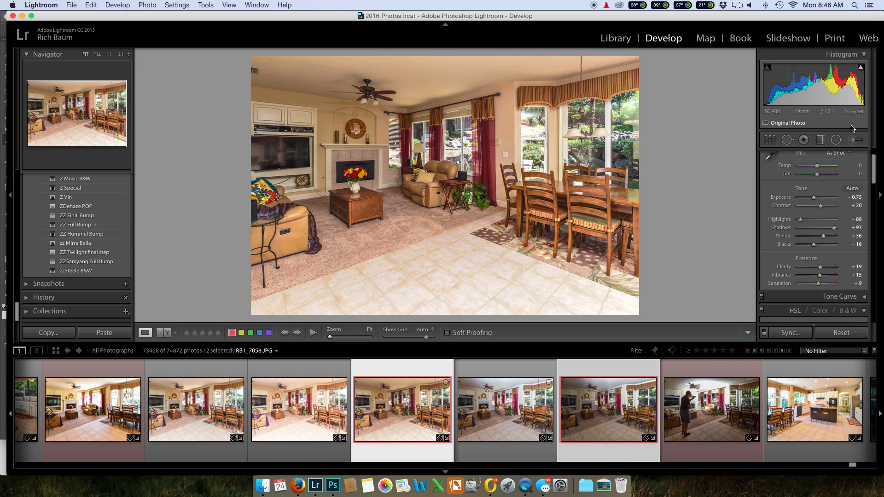
{"action": "key", "text": "Right"}
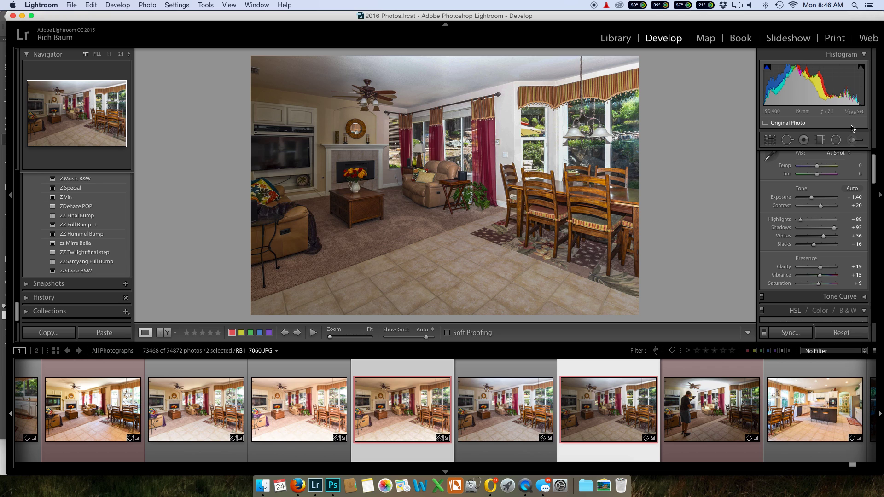
{"action": "key", "text": "Right"}
{"action": "key", "text": "Right"}
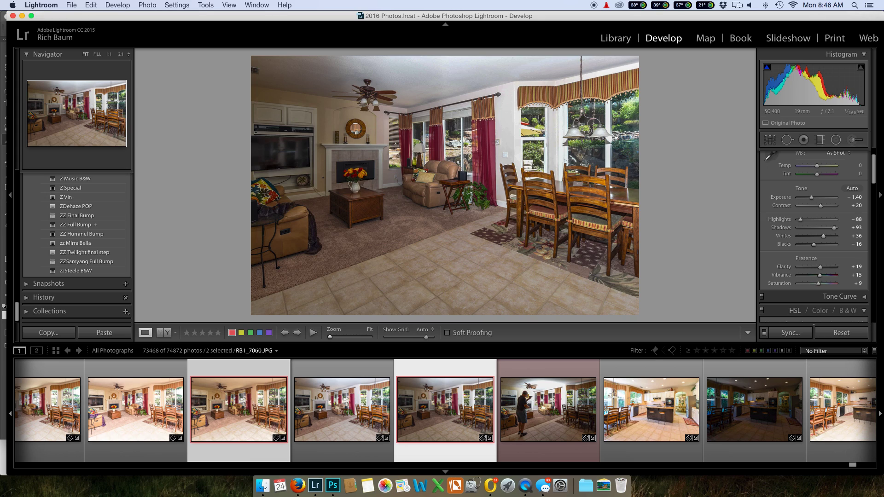
Examine the dining area windows, light fixture and chairs at 1:1 in RB1_7060.JPG, and return to the fitted view.
{"action": "left_click", "coordinate": [612, 137]}
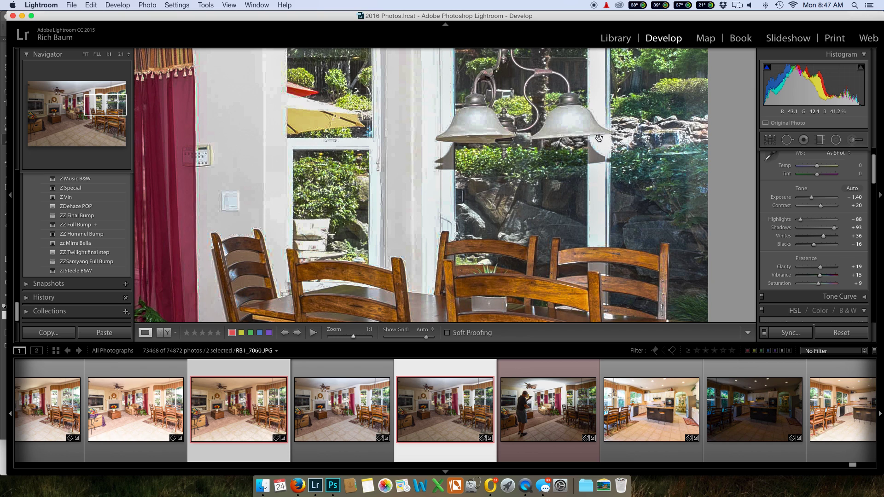
{"action": "left_click_drag", "start_coordinate": [499, 98], "coordinate": [517, 178]}
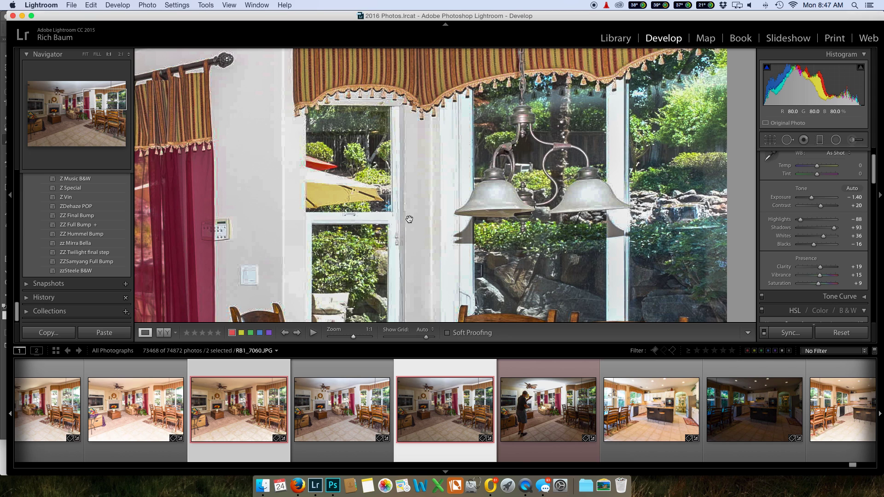
{"action": "scroll", "coordinate": [330, 223], "scroll_direction": "down", "scroll_amount": 3}
{"action": "scroll", "coordinate": [330, 223], "scroll_direction": "down", "scroll_amount": 3}
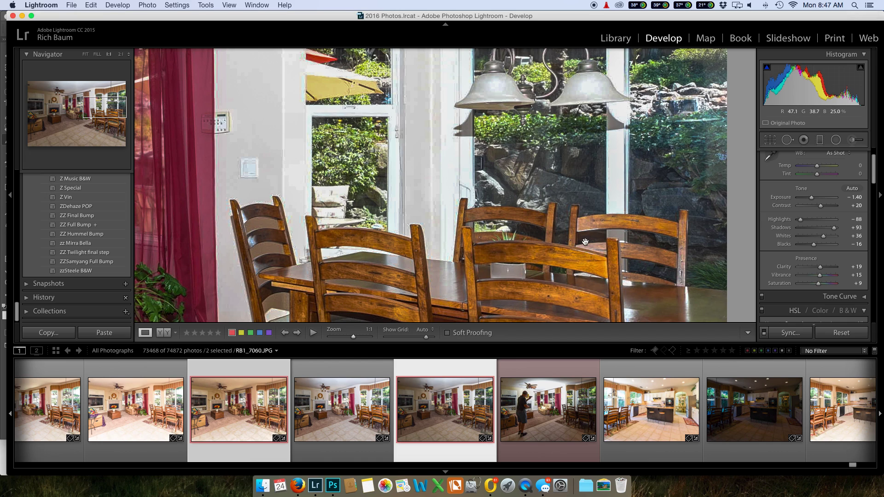
{"action": "scroll", "coordinate": [548, 235], "scroll_direction": "up", "scroll_amount": 3}
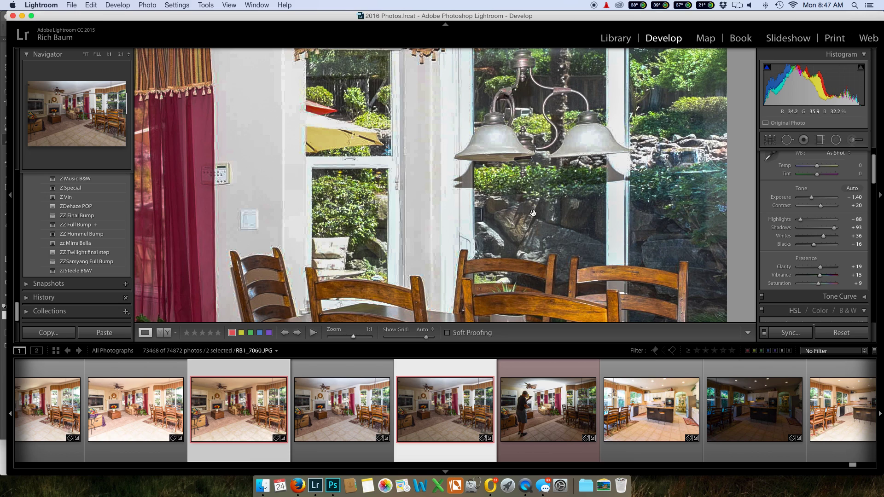
{"action": "left_click", "coordinate": [85, 54]}
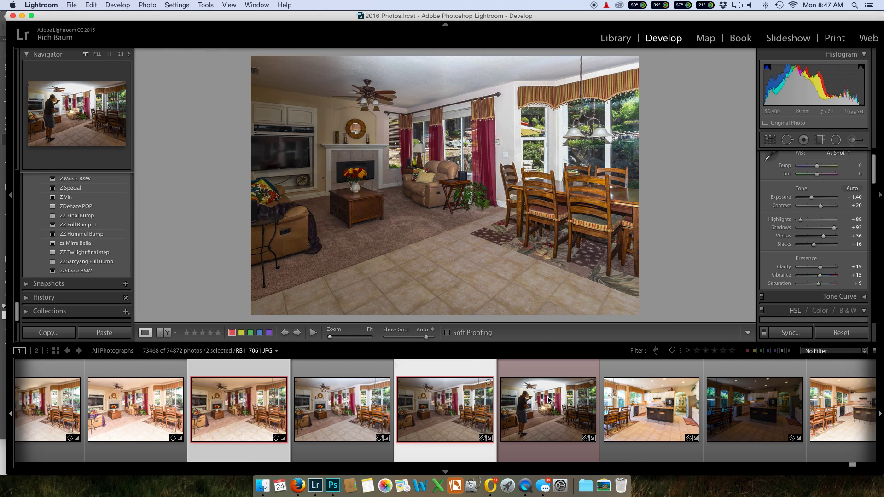
Examine the curtains, windows and armchair at 1:1 in RB1_7061.JPG, the photo with the photographer, and return to the fitted view.
{"action": "left_click", "coordinate": [548, 401]}
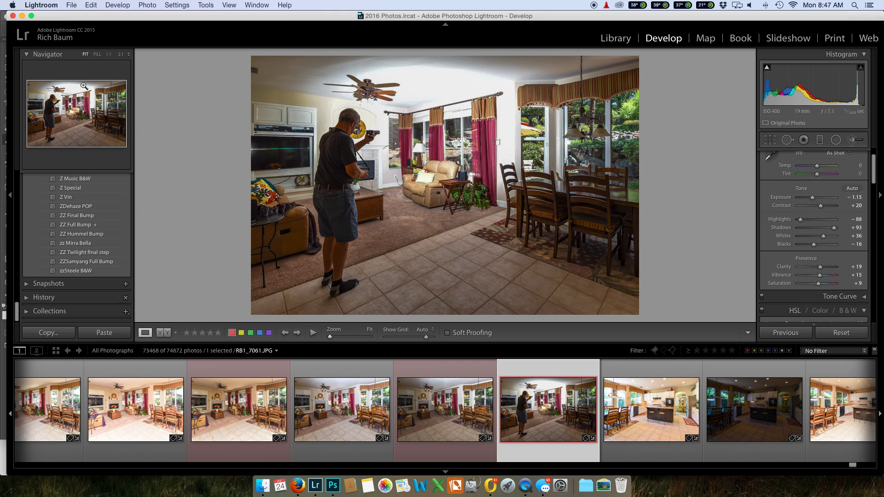
{"action": "left_click", "coordinate": [81, 103]}
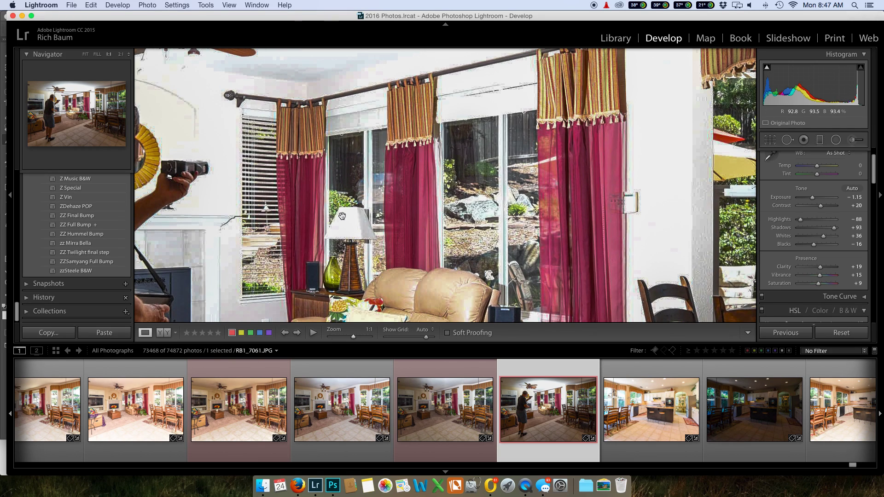
{"action": "scroll", "coordinate": [367, 210], "scroll_direction": "down", "scroll_amount": 5}
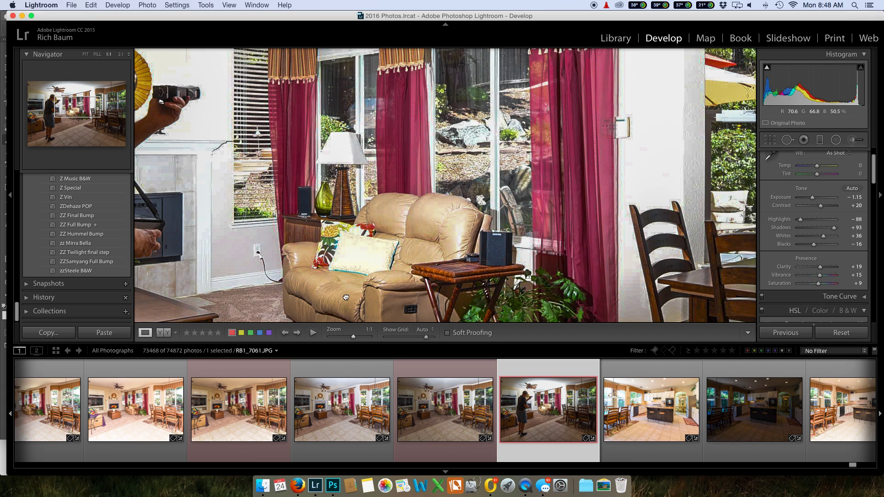
{"action": "scroll", "coordinate": [421, 114], "scroll_direction": "up", "scroll_amount": 5}
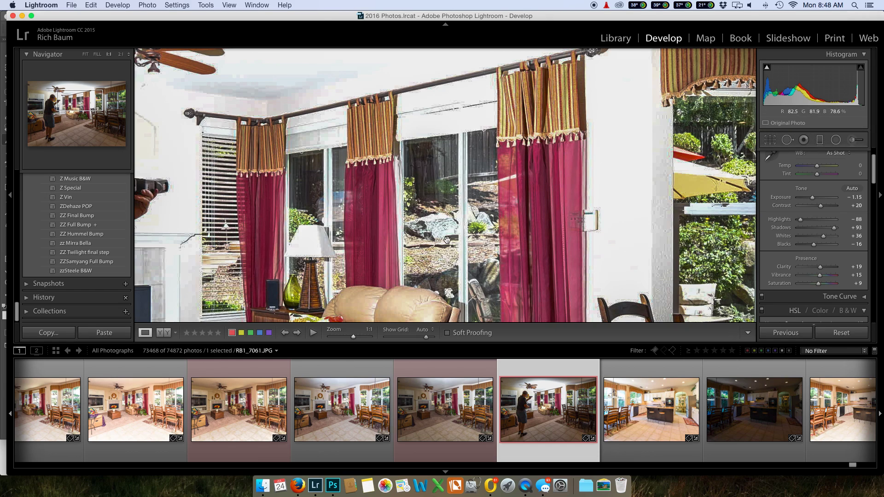
{"action": "scroll", "coordinate": [440, 234], "scroll_direction": "down", "scroll_amount": 3}
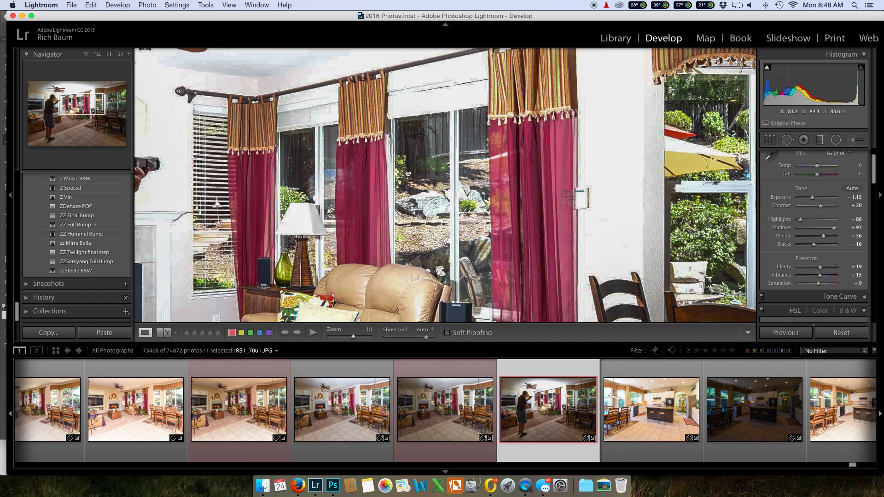
{"action": "scroll", "coordinate": [392, 209], "scroll_direction": "down", "scroll_amount": 3}
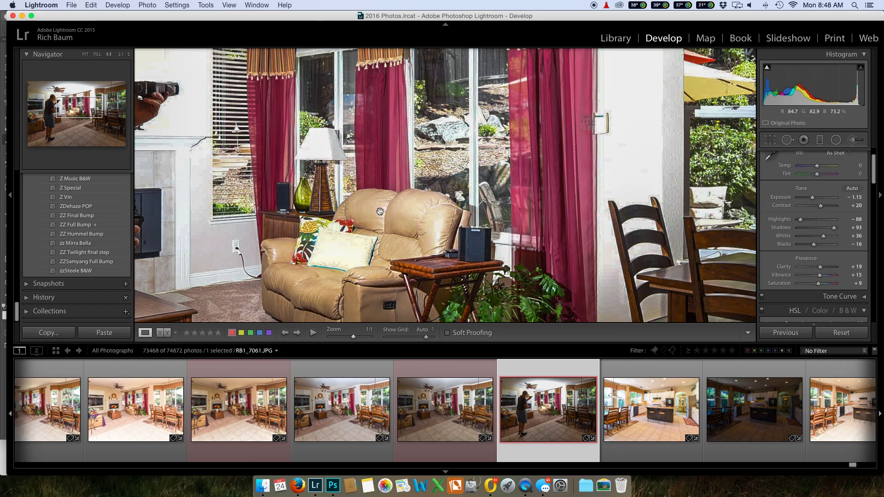
{"action": "left_click", "coordinate": [85, 54]}
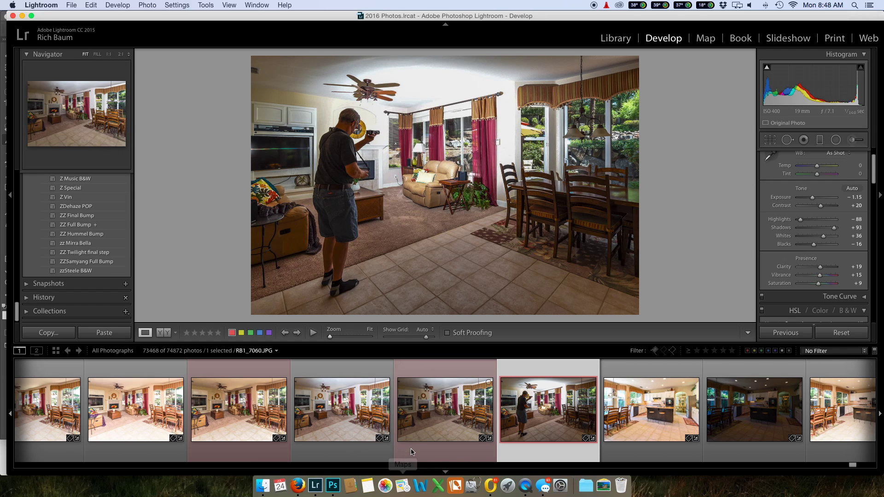
Reset the develop settings of RB1_7058.JPG and apply the ZZ Full Bump + preset.
{"action": "left_click", "coordinate": [238, 412]}
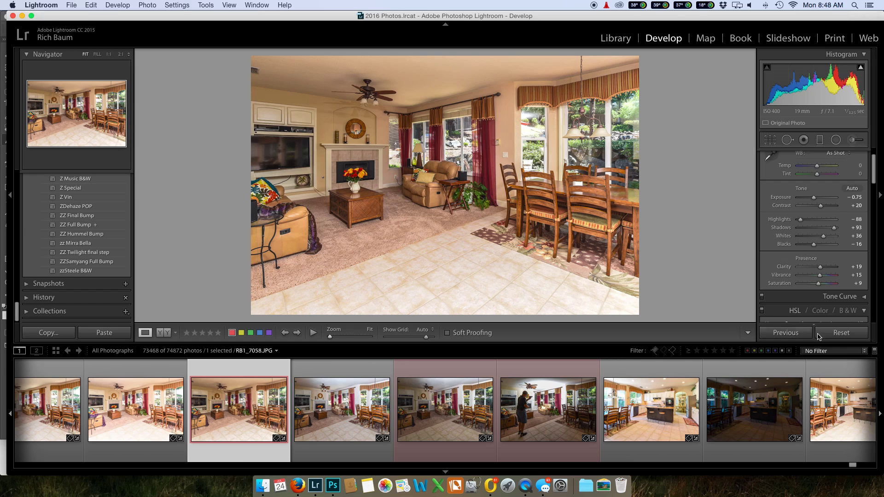
{"action": "left_click", "coordinate": [841, 333]}
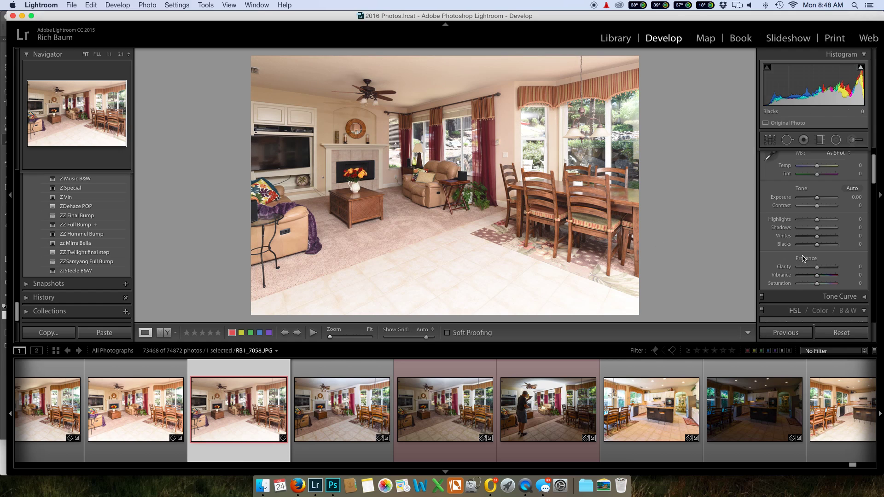
{"action": "left_click", "coordinate": [77, 226]}
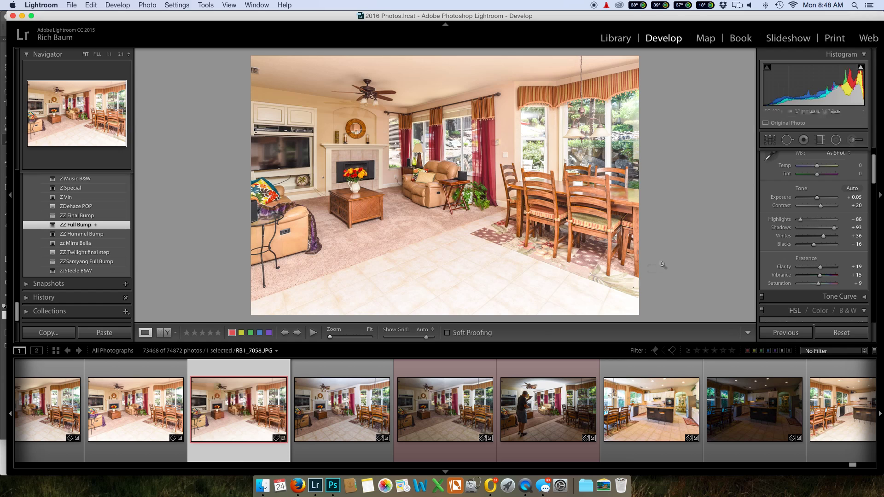
Lower the exposure of RB1_7058.JPG to −0.70 and add RB1_7060.JPG, RB1_7061.JPG and RB1_7055.JPG to the photo selection.
{"action": "left_click_drag", "start_coordinate": [819, 199], "coordinate": [816, 201]}
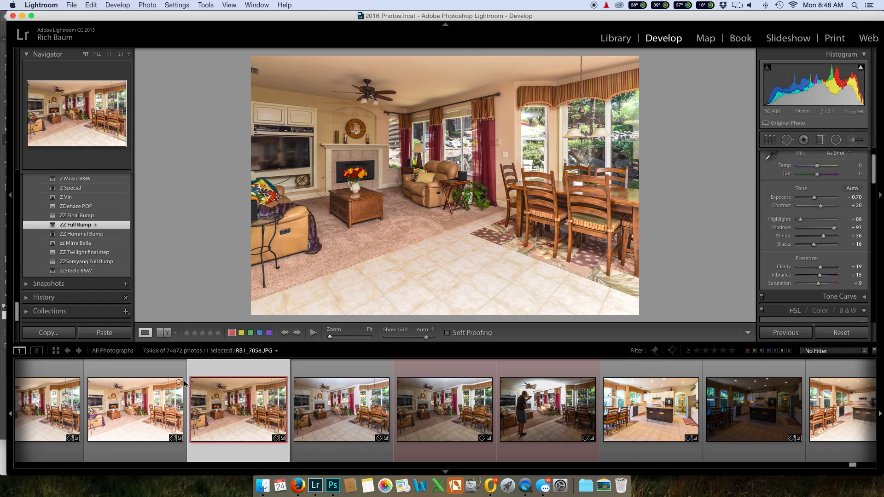
{"action": "left_click", "coordinate": [450, 408], "text": "super"}
{"action": "left_click", "coordinate": [520, 412], "text": "super"}
{"action": "key", "text": "super"}
{"action": "scroll", "coordinate": [244, 405], "scroll_direction": "up", "scroll_amount": 1}
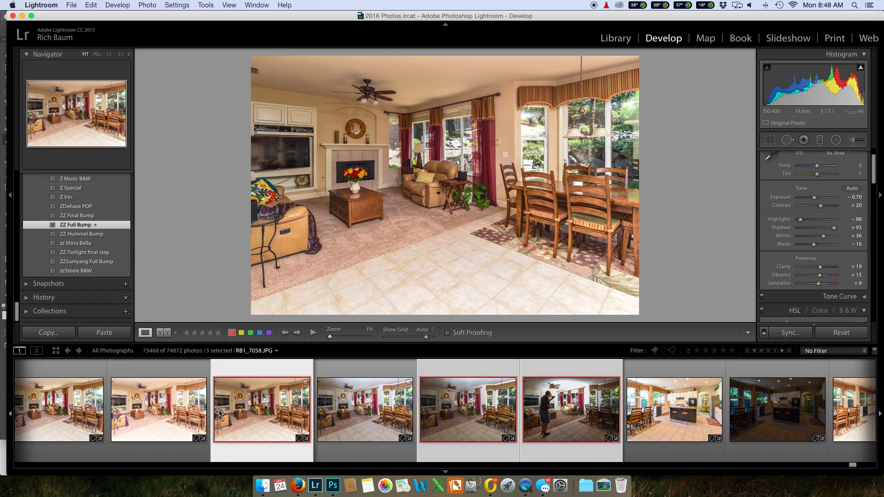
{"action": "scroll", "coordinate": [230, 405], "scroll_direction": "up", "scroll_amount": 8}
{"action": "left_click", "coordinate": [302, 406], "text": "super"}
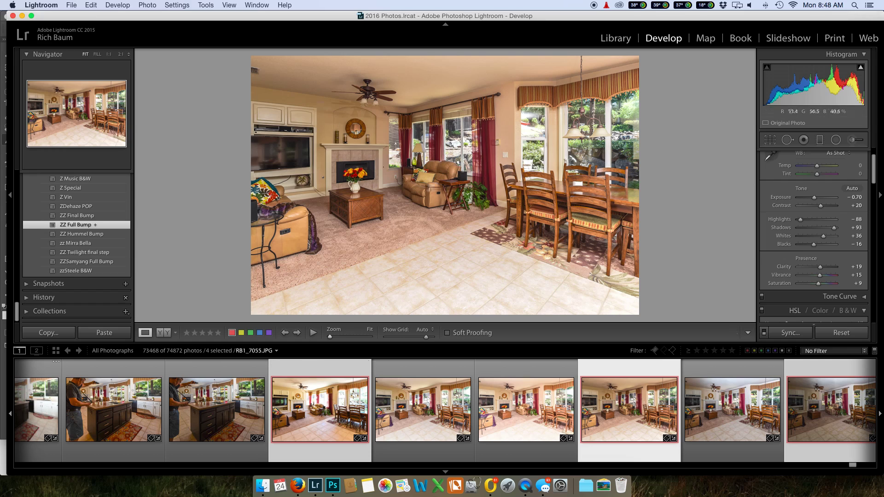
Open the four selected photos as layers in a single Photoshop document.
{"action": "right_click", "coordinate": [428, 188]}
{"action": "mouse_move", "coordinate": [444, 254]}
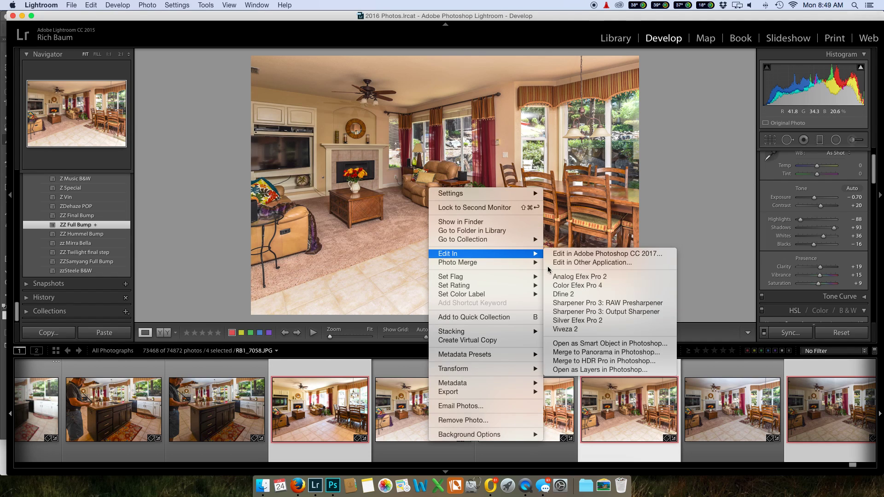
{"action": "left_click", "coordinate": [569, 370]}
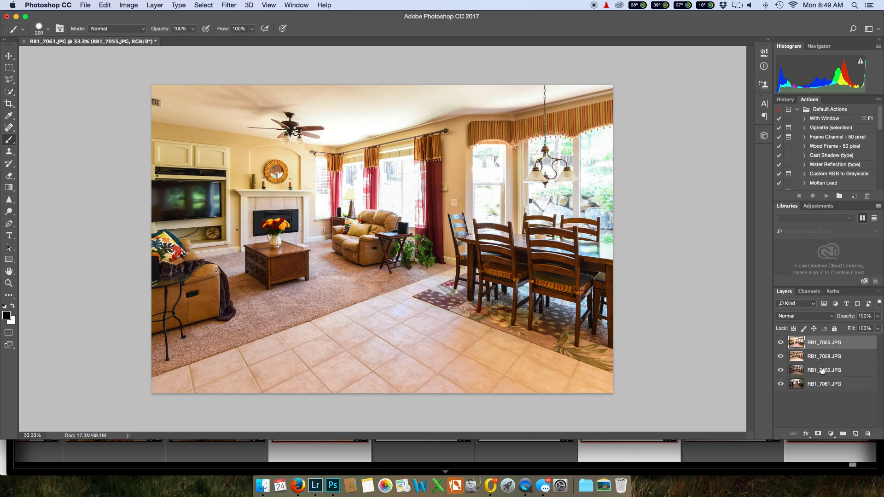
Hide the layers above RB1_7061.JPG and rename that layer, the shot with the photographer, as Window 2.
{"action": "left_click", "coordinate": [780, 370]}
{"action": "left_click", "coordinate": [780, 342]}
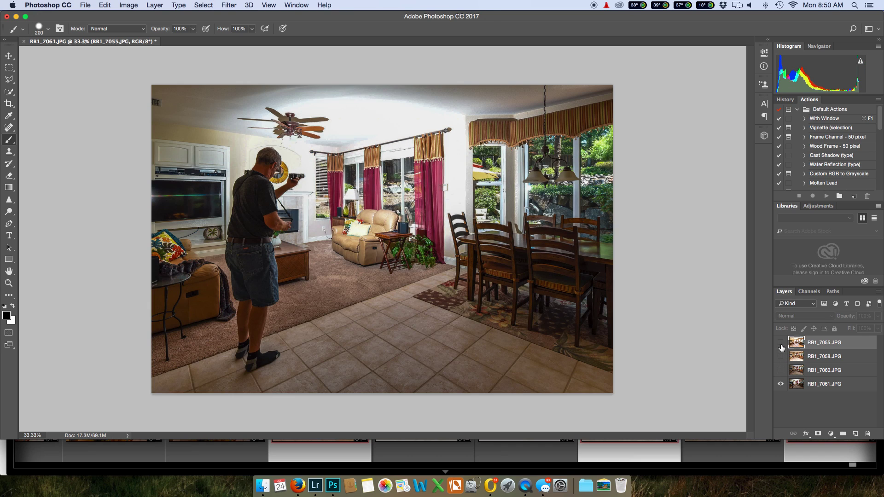
{"action": "double_click", "coordinate": [827, 387]}
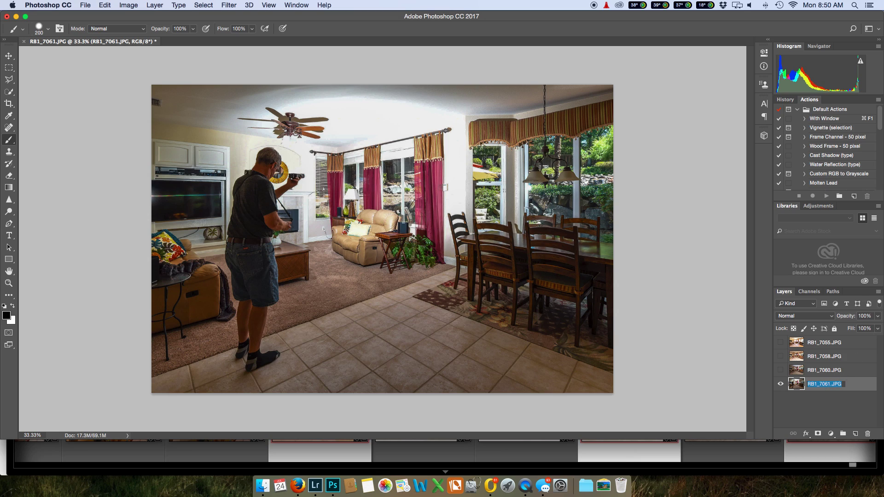
{"action": "type", "text": "Window 2"}
{"action": "key", "text": "Return"}
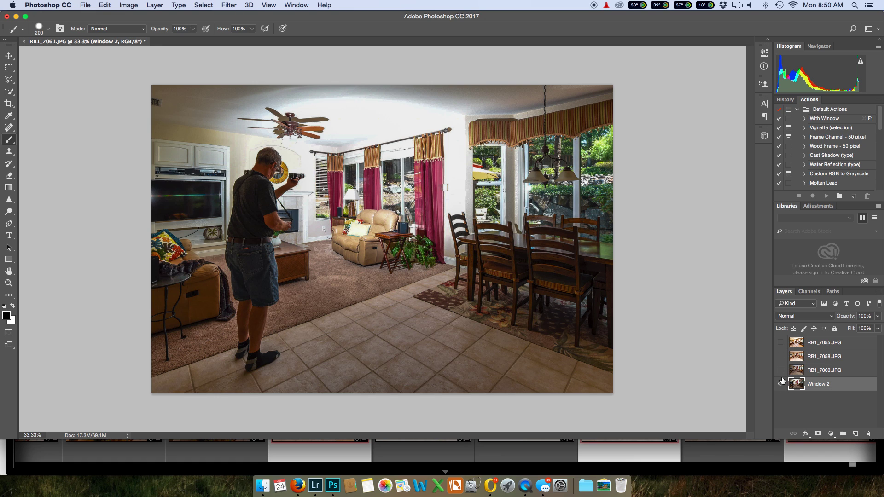
Hide the Window 2 layer, show the RB1_7060.JPG layer and rename it as Window 1.
{"action": "left_click", "coordinate": [780, 383]}
{"action": "left_click", "coordinate": [780, 371]}
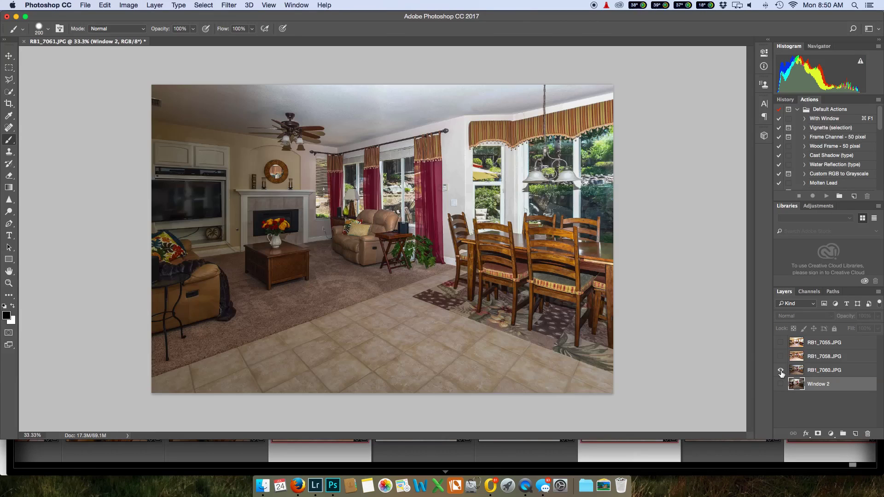
{"action": "double_click", "coordinate": [809, 371]}
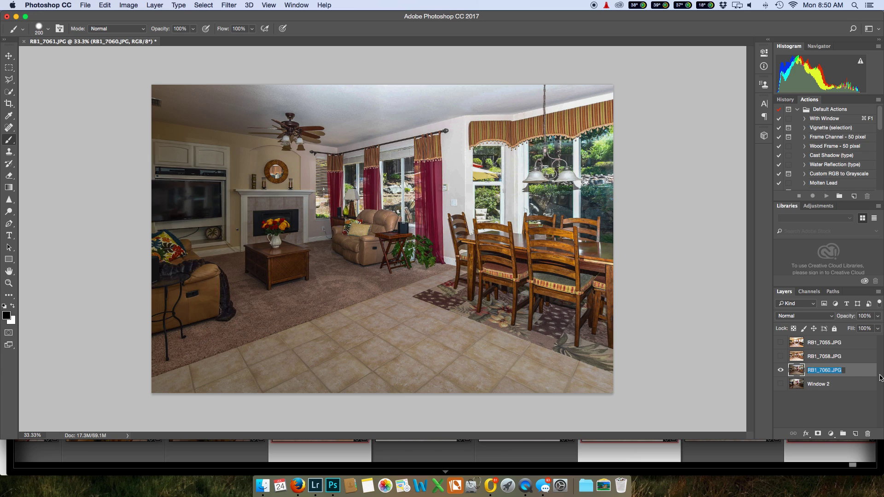
{"action": "type", "text": "Window 1"}
Show the RB1_7058.JPG layer and rename it as Flash.
{"action": "left_click", "coordinate": [780, 371]}
{"action": "left_click", "coordinate": [780, 356]}
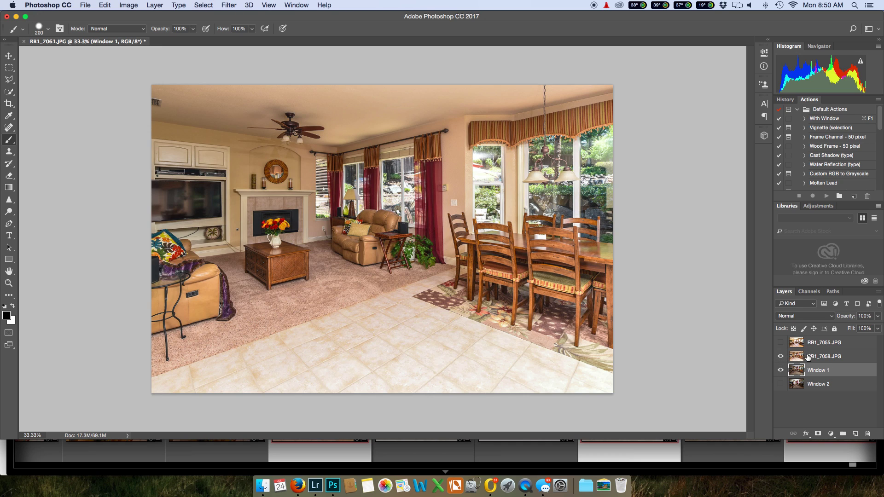
{"action": "double_click", "coordinate": [808, 357]}
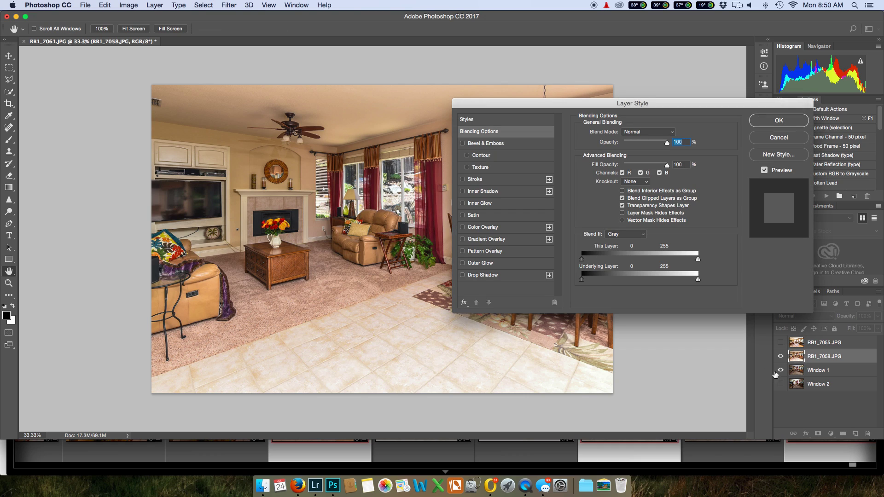
{"action": "left_click", "coordinate": [762, 127]}
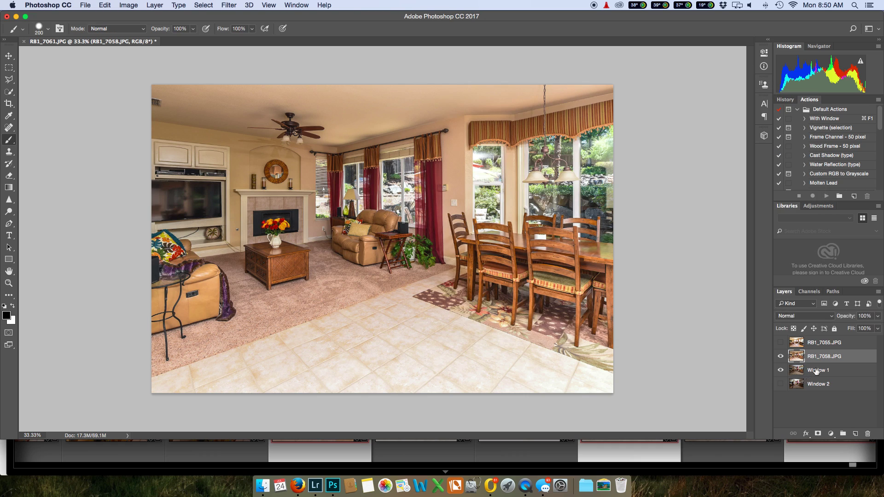
{"action": "double_click", "coordinate": [823, 357]}
{"action": "type", "text": "Flash"}
{"action": "key", "text": "Return"}
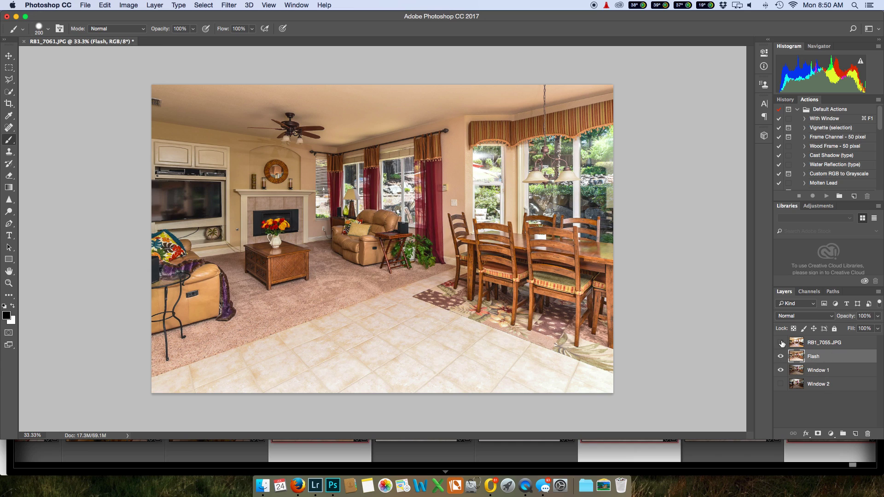
Show the RB1_7055.JPG layer and rename it as Ambient.
{"action": "left_click", "coordinate": [781, 343]}
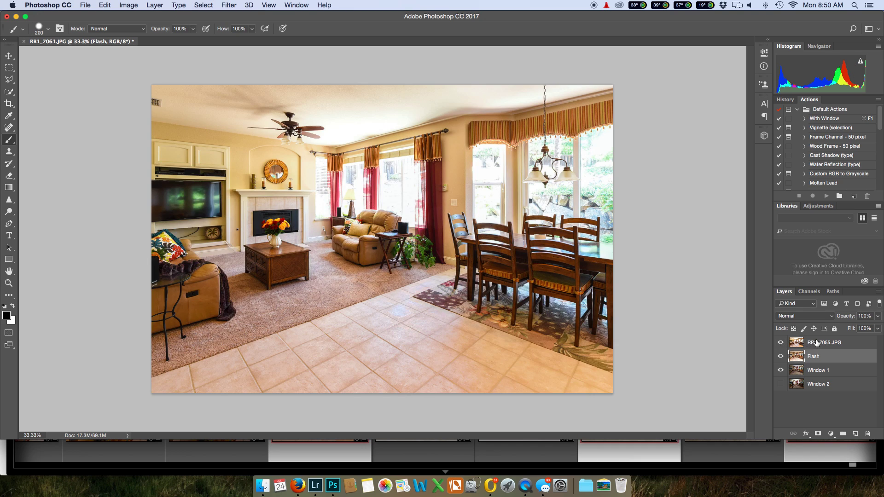
{"action": "left_click", "coordinate": [816, 343]}
{"action": "double_click", "coordinate": [816, 343]}
{"action": "type", "text": "Ambient"}
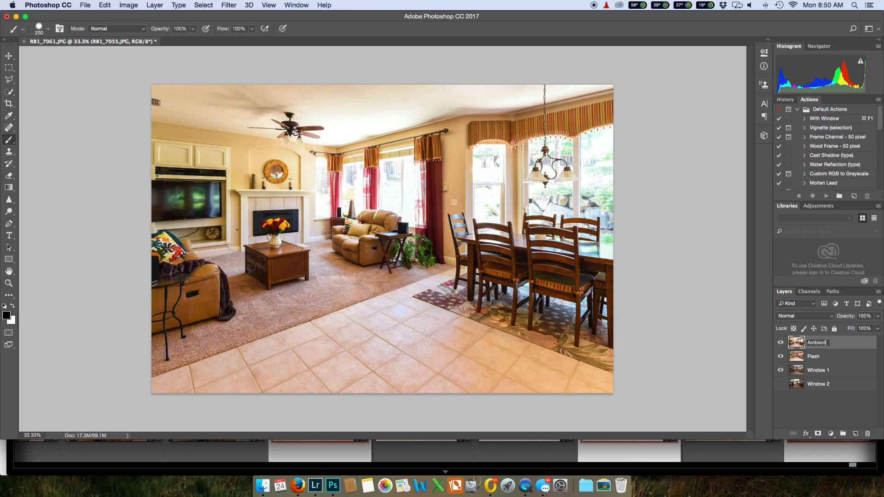
{"action": "key", "text": "Return"}
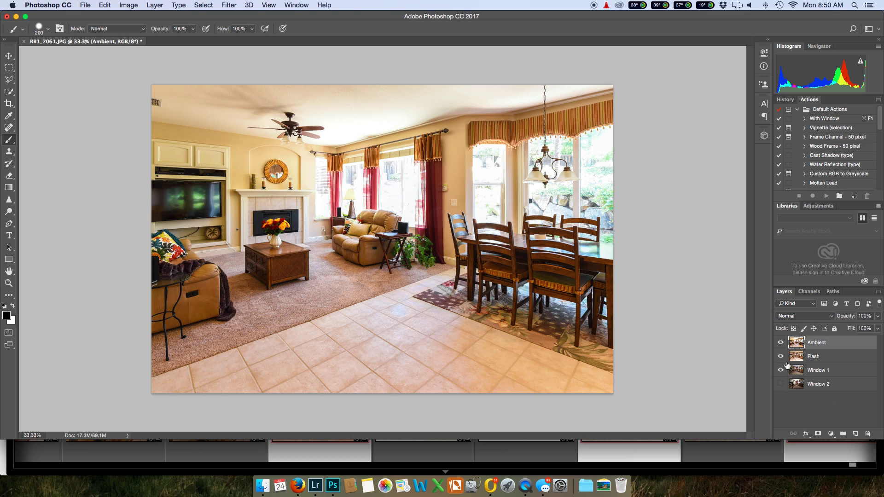
Reorder the layers as Window 2, Window 1, Ambient and Flash from top to bottom, and hide Window 1.
{"action": "left_click", "coordinate": [815, 386]}
{"action": "left_click_drag", "start_coordinate": [815, 386], "coordinate": [812, 343]}
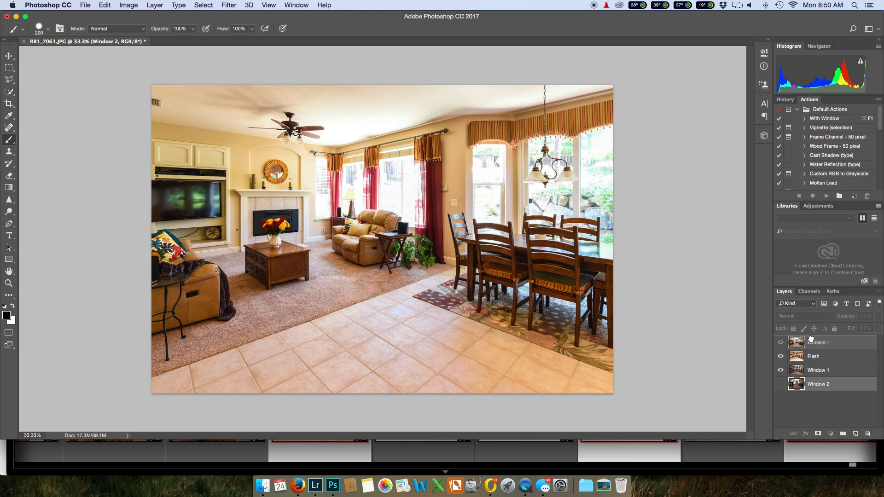
{"action": "left_click_drag", "start_coordinate": [812, 386], "coordinate": [807, 355]}
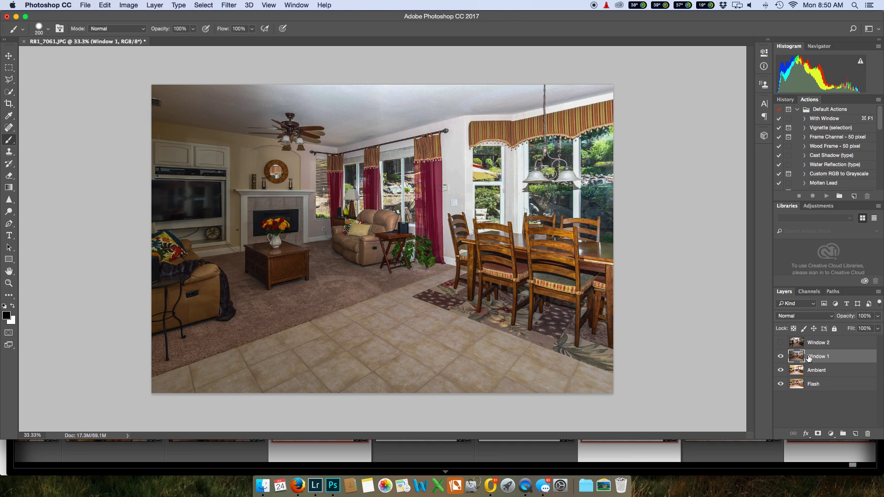
{"action": "left_click", "coordinate": [780, 357]}
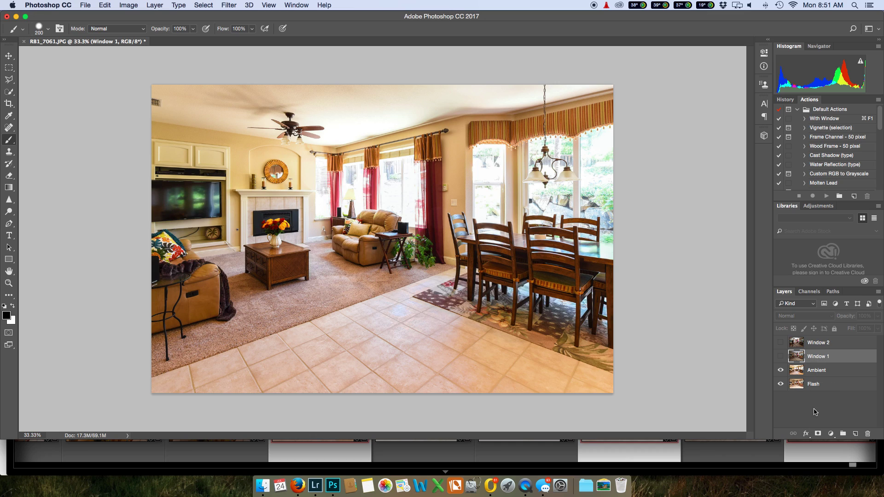
Add a black layer mask to the Ambient layer and make white the foreground colour.
{"action": "left_click", "coordinate": [822, 371]}
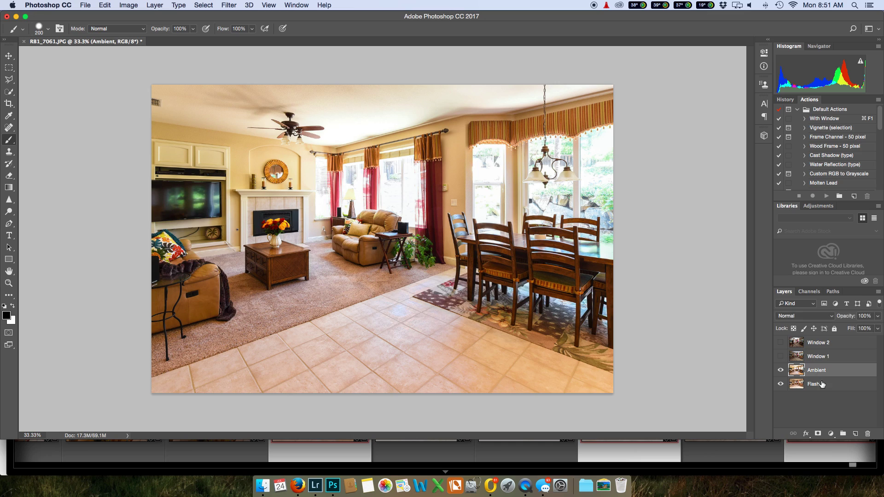
{"action": "left_click", "coordinate": [818, 433], "text": "alt"}
{"action": "key", "text": "x"}
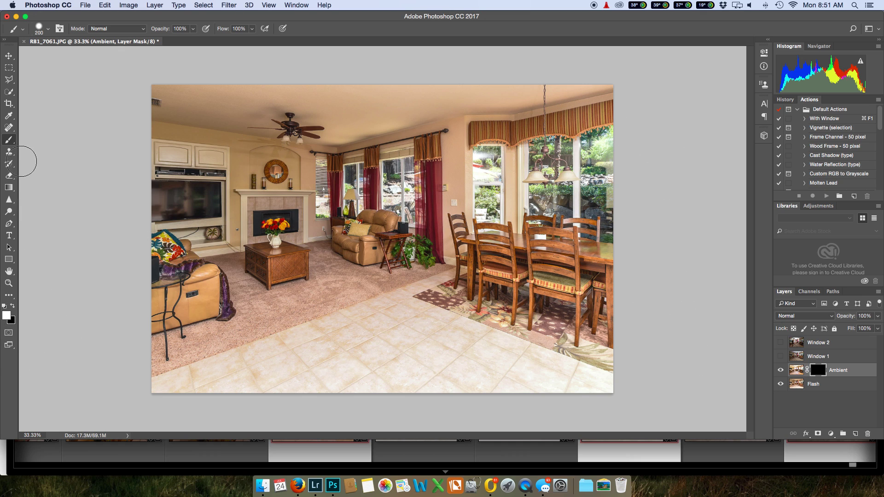
Soften the brush to minimum hardness with 6% flow, and keep the Ambient layer's blend mode at Normal.
{"action": "right_click", "coordinate": [246, 169]}
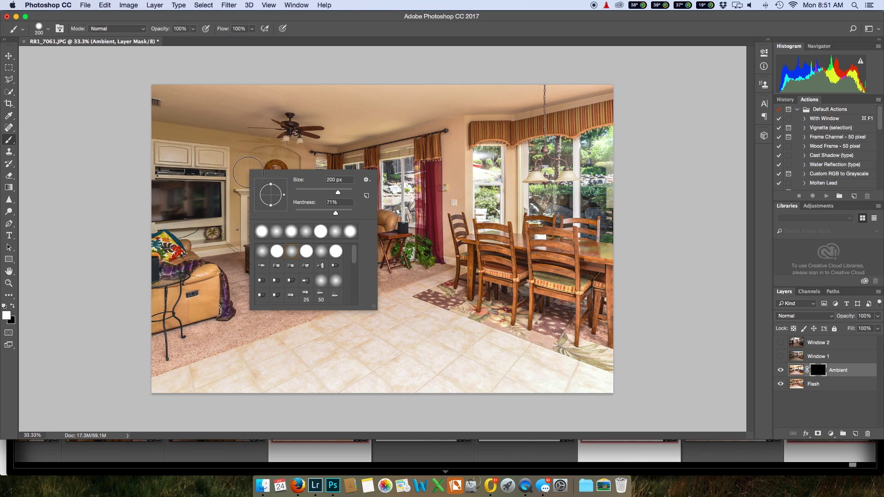
{"action": "left_click_drag", "start_coordinate": [336, 213], "coordinate": [279, 214]}
{"action": "key", "text": "Return"}
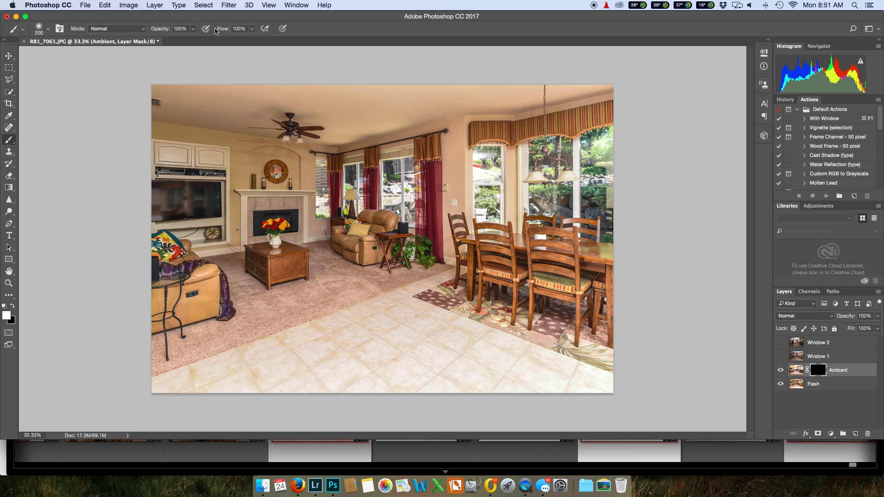
{"action": "left_click", "coordinate": [236, 28]}
{"action": "type", "text": "6"}
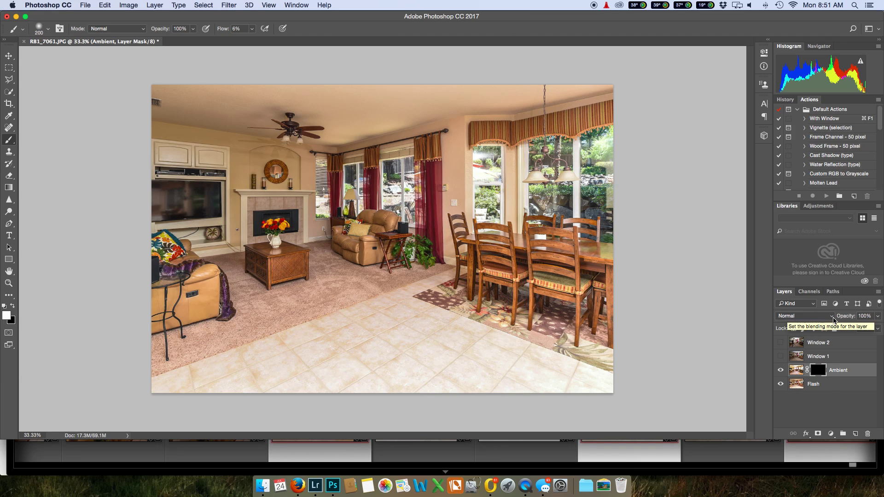
{"action": "left_click", "coordinate": [788, 317]}
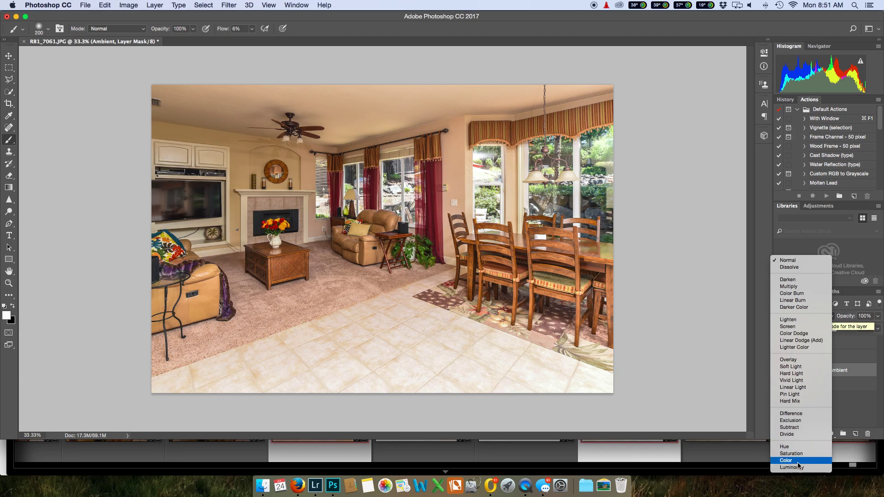
{"action": "left_click", "coordinate": [787, 260]}
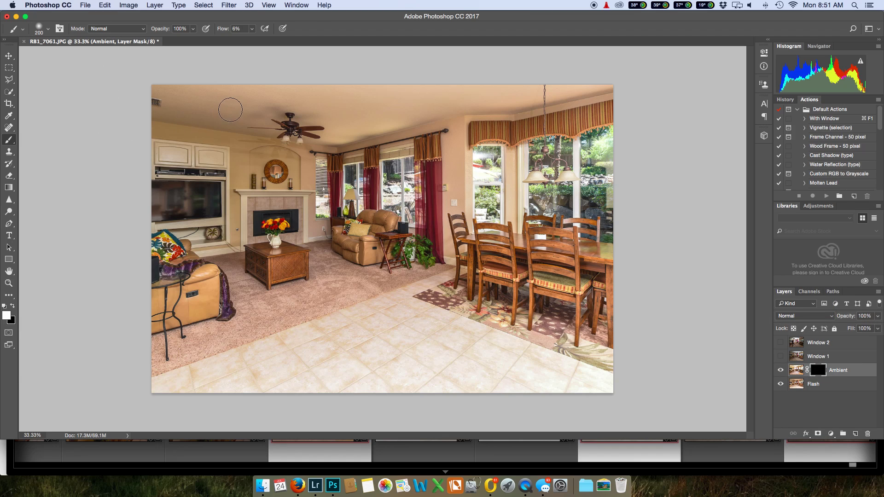
Enlarge the brush to 500 px and paint white on the Ambient mask over the fan shadows on the wall above the fireplace.
{"action": "key", "text": "bracketright"}
{"action": "key", "text": "bracketright"}
{"action": "key", "text": "bracketright"}
{"action": "key", "text": "bracketright"}
{"action": "mouse_move", "coordinate": [354, 113]}
{"action": "left_mouse_down"}
{"action": "mouse_move", "coordinate": [581, 101]}
{"action": "mouse_move", "coordinate": [472, 94]}
{"action": "mouse_move", "coordinate": [511, 99]}
{"action": "mouse_move", "coordinate": [527, 83]}
{"action": "mouse_move", "coordinate": [352, 112]}
{"action": "mouse_move", "coordinate": [390, 120]}
{"action": "mouse_move", "coordinate": [369, 122]}
{"action": "mouse_move", "coordinate": [326, 117]}
{"action": "mouse_move", "coordinate": [409, 108]}
{"action": "mouse_move", "coordinate": [309, 98]}
{"action": "mouse_move", "coordinate": [452, 110]}
{"action": "mouse_move", "coordinate": [367, 90]}
{"action": "mouse_move", "coordinate": [109, 118]}
{"action": "mouse_move", "coordinate": [160, 108]}
{"action": "mouse_move", "coordinate": [275, 112]}
{"action": "mouse_move", "coordinate": [192, 121]}
{"action": "mouse_move", "coordinate": [156, 144]}
{"action": "mouse_move", "coordinate": [242, 135]}
{"action": "mouse_move", "coordinate": [256, 154]}
{"action": "mouse_move", "coordinate": [225, 165]}
{"action": "mouse_move", "coordinate": [259, 166]}
{"action": "mouse_move", "coordinate": [288, 155]}
{"action": "mouse_move", "coordinate": [274, 141]}
{"action": "mouse_move", "coordinate": [264, 155]}
{"action": "mouse_move", "coordinate": [263, 144]}
{"action": "mouse_move", "coordinate": [265, 174]}
{"action": "mouse_move", "coordinate": [428, 195]}
{"action": "left_mouse_up"}
{"action": "key", "text": "super+plus"}
{"action": "key", "text": "super+plus"}
{"action": "key", "text": "super+plus"}
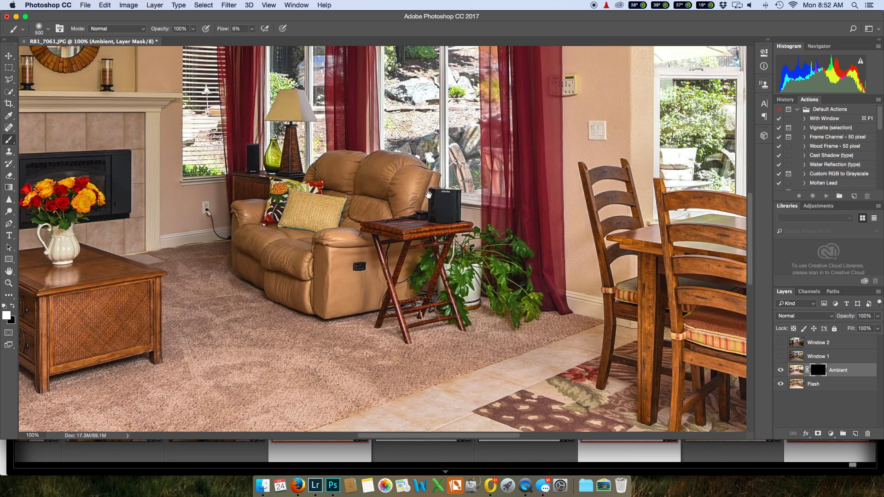
{"action": "left_click_drag", "start_coordinate": [428, 195], "coordinate": [439, 227]}
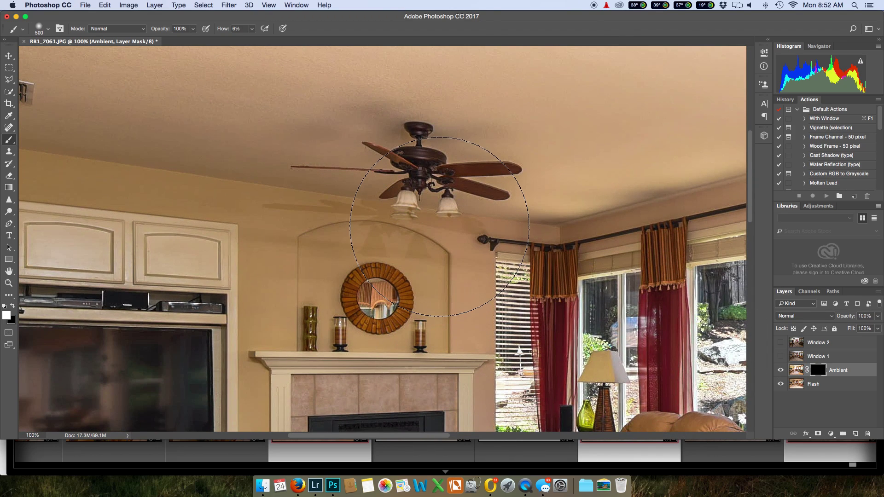
{"action": "mouse_move", "coordinate": [433, 227]}
{"action": "left_mouse_down"}
{"action": "mouse_move", "coordinate": [353, 233]}
{"action": "mouse_move", "coordinate": [483, 223]}
{"action": "mouse_move", "coordinate": [425, 228]}
{"action": "mouse_move", "coordinate": [380, 213]}
{"action": "mouse_move", "coordinate": [399, 276]}
{"action": "left_mouse_up"}
Paint white on the Ambient mask across the ceiling and walls to bring in the ambient exposure there.
{"action": "scroll", "coordinate": [401, 258], "scroll_direction": "right", "scroll_amount": 5}
{"action": "scroll", "coordinate": [408, 237], "scroll_direction": "down", "scroll_amount": 1}
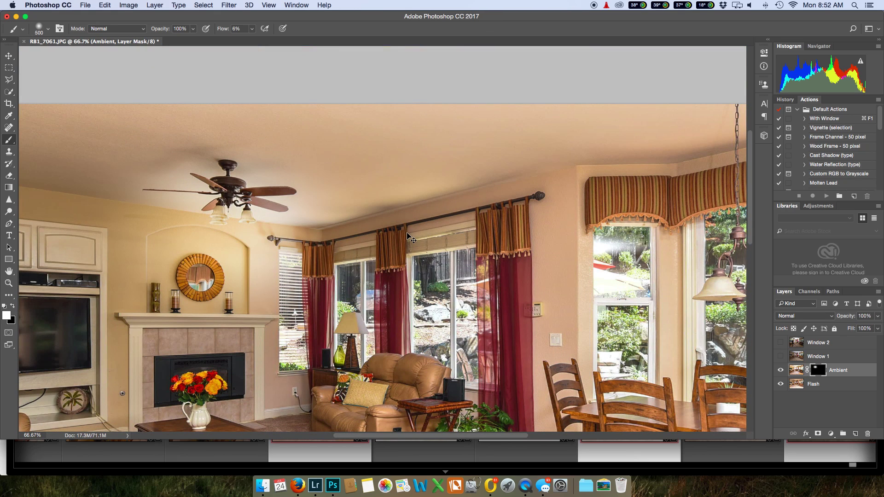
{"action": "scroll", "coordinate": [408, 237], "scroll_direction": "down", "scroll_amount": 1}
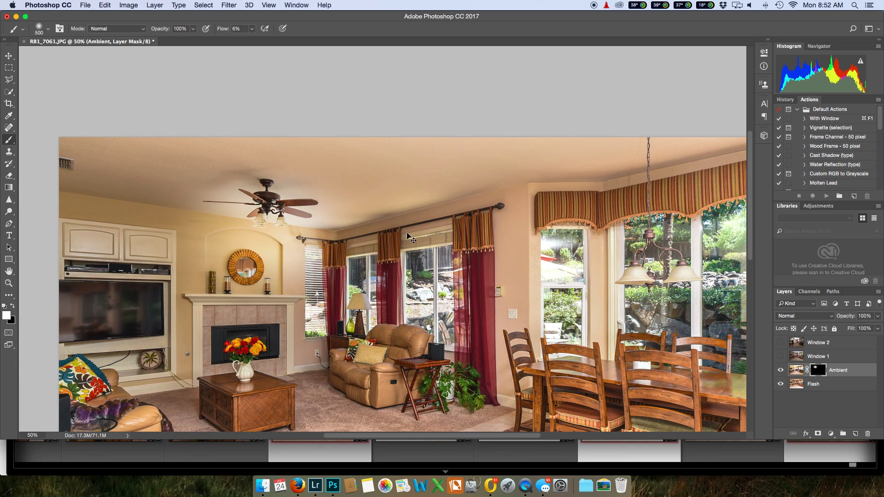
{"action": "scroll", "coordinate": [408, 237], "scroll_direction": "down", "scroll_amount": 1}
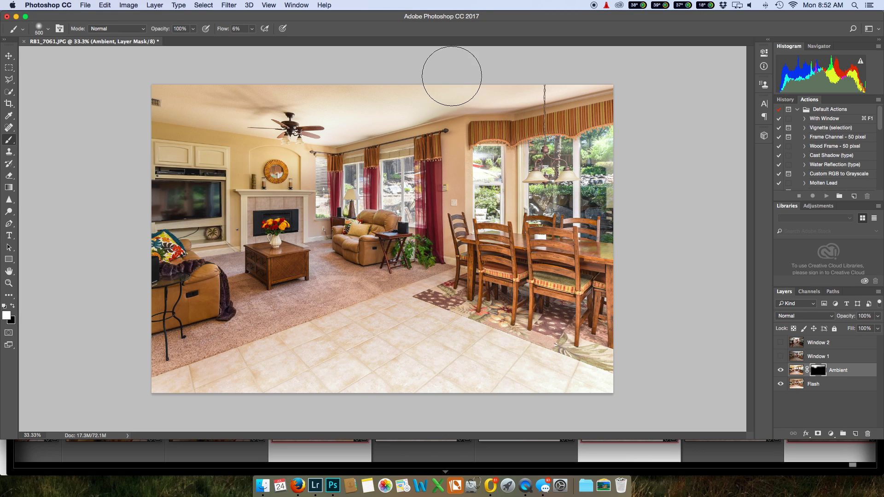
{"action": "mouse_move", "coordinate": [548, 84]}
{"action": "left_mouse_down"}
{"action": "mouse_move", "coordinate": [456, 111]}
{"action": "mouse_move", "coordinate": [557, 84]}
{"action": "left_mouse_up"}
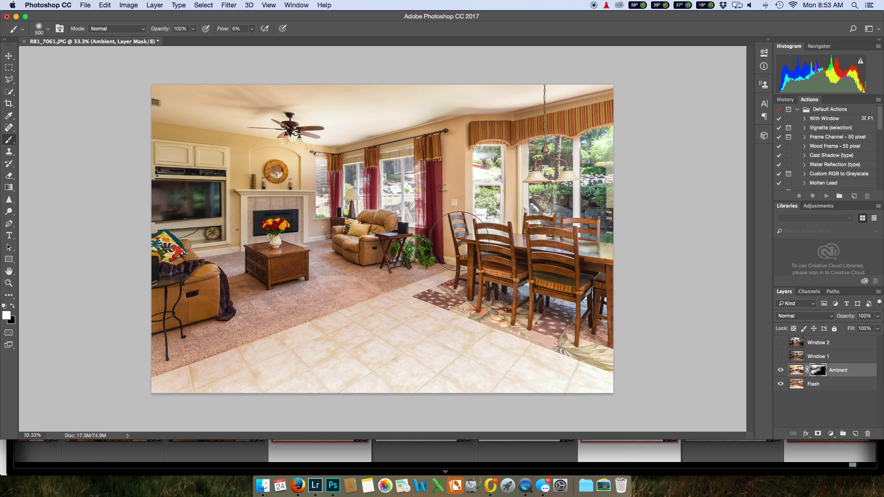
Enlarge the brush to 1400 px and paint white on the Ambient mask over the tile floor and dining area.
{"action": "key", "text": "bracketright"}
{"action": "key", "text": "bracketright"}
{"action": "key", "text": "bracketright"}
{"action": "key", "text": "bracketright"}
{"action": "key", "text": "bracketright"}
{"action": "key", "text": "bracketright"}
{"action": "key", "text": "bracketright"}
{"action": "key", "text": "bracketright"}
{"action": "key", "text": "bracketright"}
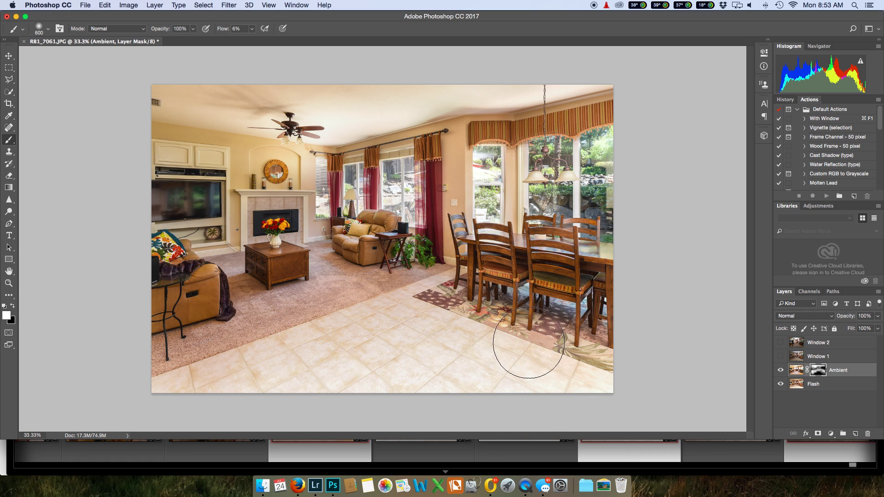
{"action": "mouse_move", "coordinate": [463, 350]}
{"action": "left_mouse_down"}
{"action": "mouse_move", "coordinate": [296, 375]}
{"action": "mouse_move", "coordinate": [271, 325]}
{"action": "mouse_move", "coordinate": [375, 292]}
{"action": "mouse_move", "coordinate": [679, 312]}
{"action": "left_mouse_up"}
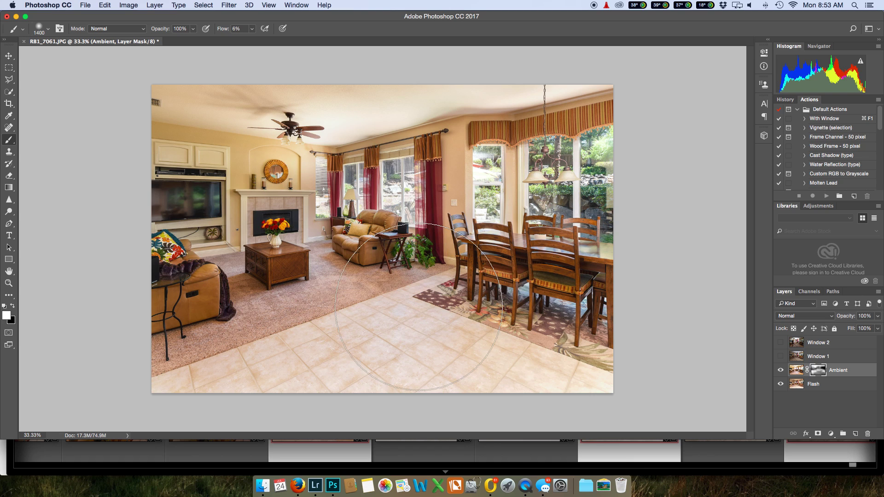
Show the Window 1 layer and reduce the brush to 250 px for work around the dining area windows.
{"action": "left_click", "coordinate": [781, 356]}
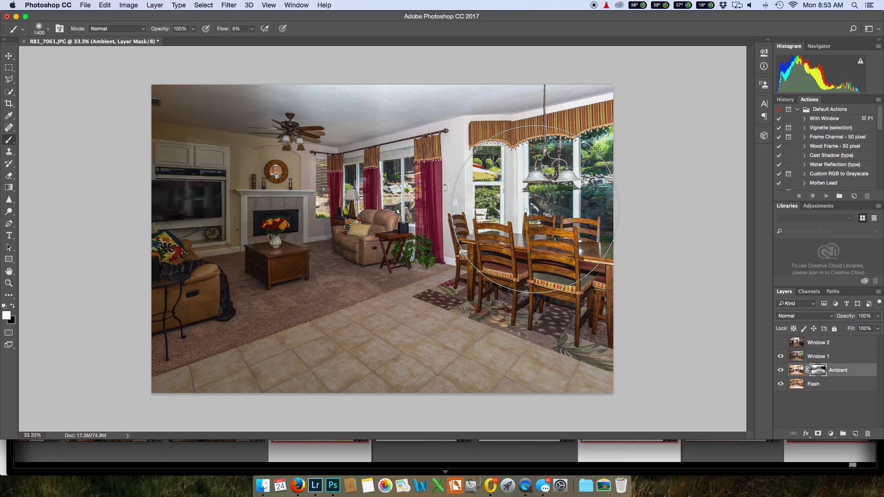
{"action": "key", "text": "super+plus"}
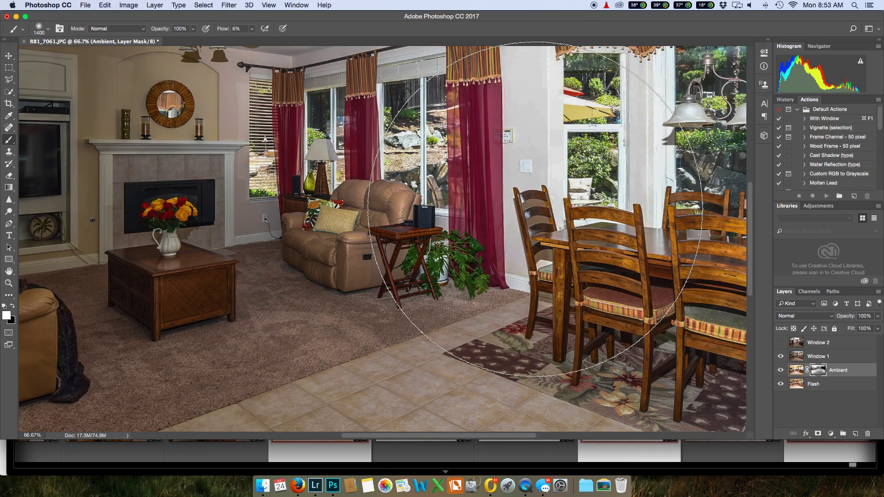
{"action": "left_click_drag", "start_coordinate": [535, 209], "coordinate": [200, 221]}
{"action": "key", "text": "bracketleft"}
{"action": "key", "text": "bracketleft"}
{"action": "key", "text": "bracketleft"}
{"action": "key", "text": "bracketleft"}
{"action": "key", "text": "bracketleft"}
{"action": "key", "text": "bracketleft"}
{"action": "key", "text": "bracketleft"}
{"action": "key", "text": "bracketleft"}
{"action": "key", "text": "bracketleft"}
{"action": "key", "text": "bracketleft"}
{"action": "key", "text": "bracketleft"}
{"action": "key", "text": "bracketleft"}
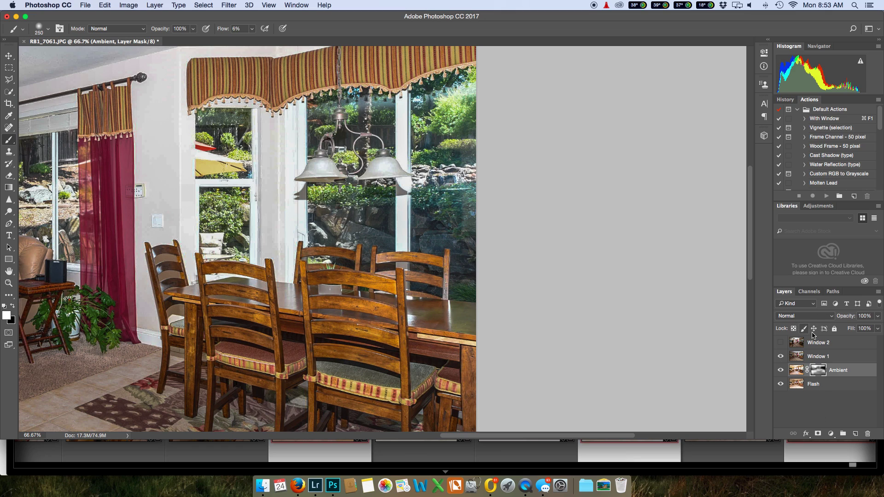
Add a black mask to the Window 1 layer and switch the painting colour to white.
{"action": "left_click", "coordinate": [815, 359]}
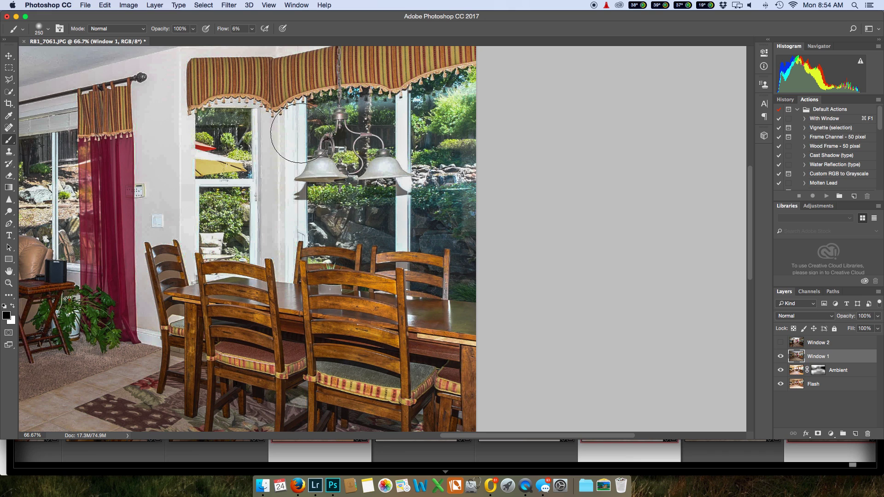
{"action": "mouse_move", "coordinate": [287, 131]}
{"action": "left_mouse_down"}
{"action": "mouse_move", "coordinate": [286, 260]}
{"action": "mouse_move", "coordinate": [274, 79]}
{"action": "mouse_move", "coordinate": [279, 259]}
{"action": "mouse_move", "coordinate": [283, 105]}
{"action": "mouse_move", "coordinate": [290, 231]}
{"action": "mouse_move", "coordinate": [299, 183]}
{"action": "left_mouse_up"}
{"action": "mouse_move", "coordinate": [224, 296]}
{"action": "left_mouse_down"}
{"action": "mouse_move", "coordinate": [363, 284]}
{"action": "mouse_move", "coordinate": [428, 236]}
{"action": "mouse_move", "coordinate": [285, 204]}
{"action": "mouse_move", "coordinate": [299, 287]}
{"action": "mouse_move", "coordinate": [461, 289]}
{"action": "mouse_move", "coordinate": [479, 264]}
{"action": "mouse_move", "coordinate": [443, 216]}
{"action": "mouse_move", "coordinate": [428, 276]}
{"action": "mouse_move", "coordinate": [423, 218]}
{"action": "mouse_move", "coordinate": [364, 234]}
{"action": "mouse_move", "coordinate": [430, 252]}
{"action": "mouse_move", "coordinate": [439, 227]}
{"action": "mouse_move", "coordinate": [418, 252]}
{"action": "mouse_move", "coordinate": [437, 237]}
{"action": "mouse_move", "coordinate": [458, 285]}
{"action": "mouse_move", "coordinate": [480, 274]}
{"action": "mouse_move", "coordinate": [445, 261]}
{"action": "mouse_move", "coordinate": [453, 256]}
{"action": "mouse_move", "coordinate": [427, 226]}
{"action": "mouse_move", "coordinate": [423, 262]}
{"action": "mouse_move", "coordinate": [369, 237]}
{"action": "mouse_move", "coordinate": [372, 250]}
{"action": "mouse_move", "coordinate": [300, 210]}
{"action": "mouse_move", "coordinate": [342, 240]}
{"action": "mouse_move", "coordinate": [316, 234]}
{"action": "mouse_move", "coordinate": [393, 259]}
{"action": "mouse_move", "coordinate": [302, 247]}
{"action": "mouse_move", "coordinate": [315, 250]}
{"action": "mouse_move", "coordinate": [360, 209]}
{"action": "mouse_move", "coordinate": [317, 158]}
{"action": "mouse_move", "coordinate": [352, 127]}
{"action": "mouse_move", "coordinate": [375, 131]}
{"action": "mouse_move", "coordinate": [346, 99]}
{"action": "mouse_move", "coordinate": [298, 102]}
{"action": "mouse_move", "coordinate": [407, 105]}
{"action": "mouse_move", "coordinate": [367, 107]}
{"action": "mouse_move", "coordinate": [221, 157]}
{"action": "mouse_move", "coordinate": [208, 227]}
{"action": "mouse_move", "coordinate": [248, 207]}
{"action": "mouse_move", "coordinate": [246, 215]}
{"action": "mouse_move", "coordinate": [311, 92]}
{"action": "mouse_move", "coordinate": [323, 98]}
{"action": "mouse_move", "coordinate": [290, 92]}
{"action": "left_mouse_up"}
{"action": "left_click", "coordinate": [818, 434], "text": "alt"}
{"action": "key", "text": "x"}
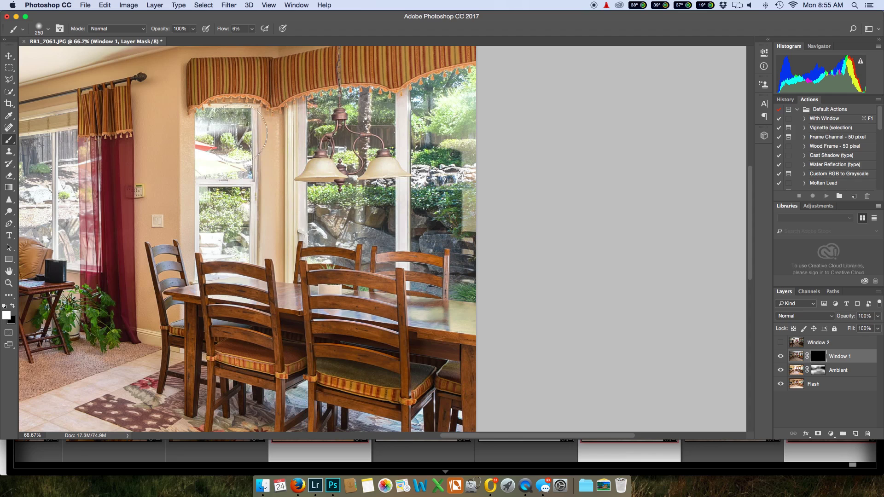
Set the brush flow to 100% and try painting white on the Window 1 mask over the narrow dining window.
{"action": "mouse_move", "coordinate": [205, 127]}
{"action": "left_mouse_down"}
{"action": "mouse_move", "coordinate": [206, 145]}
{"action": "mouse_move", "coordinate": [214, 118]}
{"action": "mouse_move", "coordinate": [182, 94]}
{"action": "mouse_move", "coordinate": [225, 115]}
{"action": "mouse_move", "coordinate": [199, 108]}
{"action": "mouse_move", "coordinate": [197, 138]}
{"action": "left_mouse_up"}
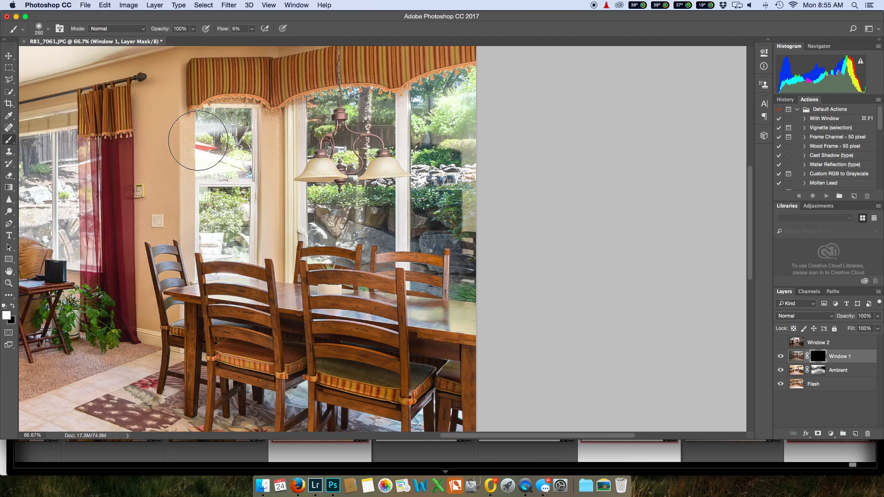
{"action": "left_click", "coordinate": [236, 29]}
{"action": "type", "text": "100"}
{"action": "mouse_move", "coordinate": [208, 115]}
{"action": "left_mouse_down"}
{"action": "mouse_move", "coordinate": [203, 199]}
{"action": "mouse_move", "coordinate": [211, 228]}
{"action": "mouse_move", "coordinate": [230, 235]}
{"action": "mouse_move", "coordinate": [250, 99]}
{"action": "mouse_move", "coordinate": [214, 106]}
{"action": "mouse_move", "coordinate": [201, 119]}
{"action": "mouse_move", "coordinate": [194, 232]}
{"action": "mouse_move", "coordinate": [222, 239]}
{"action": "mouse_move", "coordinate": [242, 238]}
{"action": "mouse_move", "coordinate": [250, 227]}
{"action": "mouse_move", "coordinate": [256, 122]}
{"action": "left_mouse_up"}
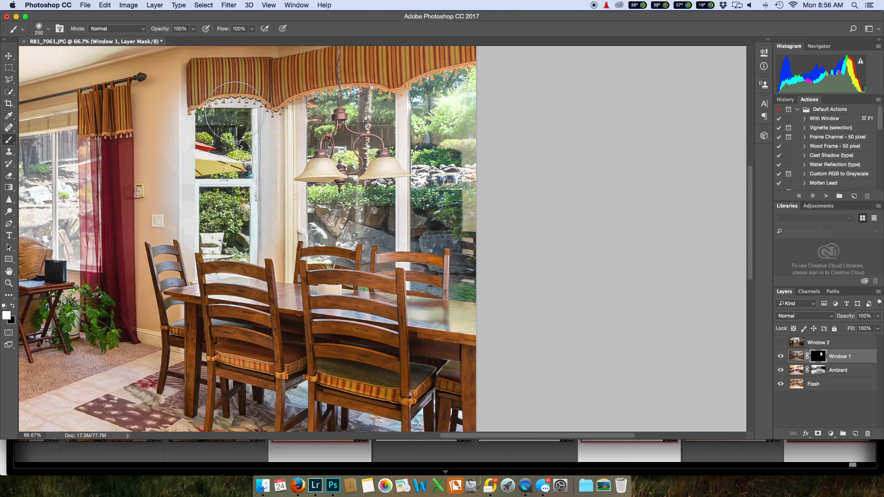
{"action": "left_click_drag", "start_coordinate": [175, 113], "coordinate": [244, 221]}
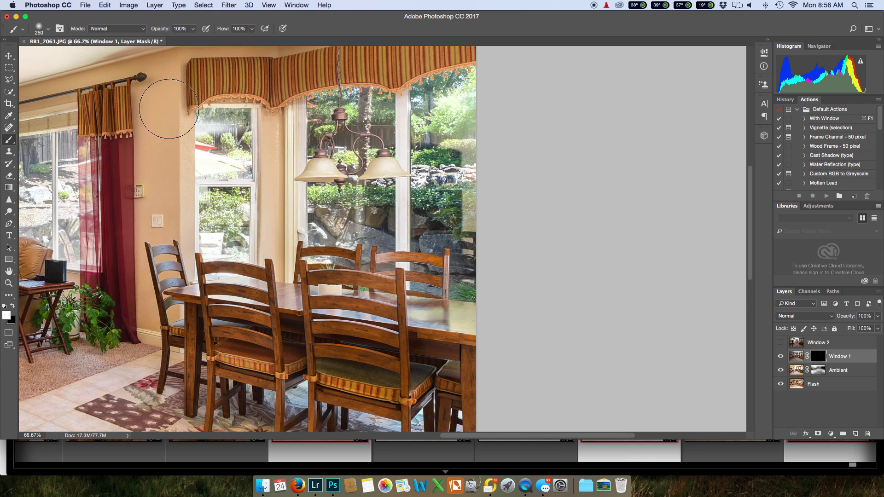
Try outlining the narrow dining window with the Polygonal Lasso, and drop the selection.
{"action": "left_click", "coordinate": [8, 79]}
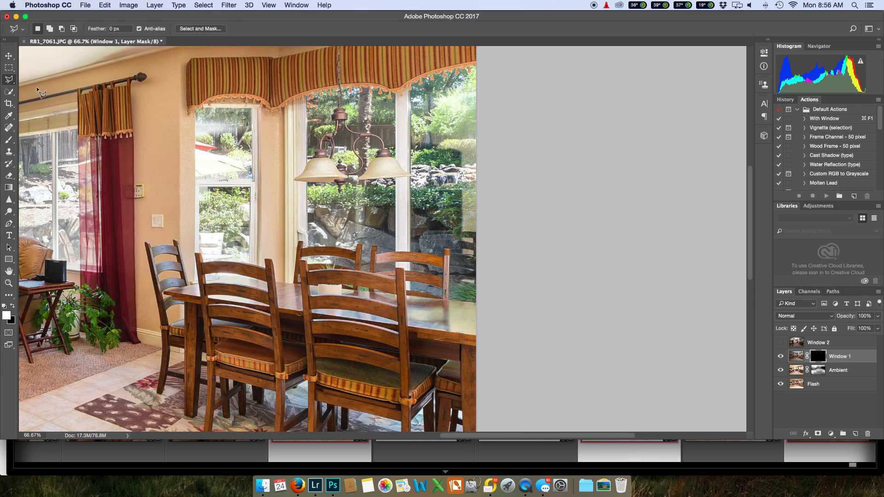
{"action": "left_click", "coordinate": [195, 115]}
{"action": "double_click", "coordinate": [232, 261]}
{"action": "key", "text": "super+d"}
Outline the upper pane of the narrow window with a Pen path and turn it into a selection with 2 px feather.
{"action": "left_click", "coordinate": [8, 224]}
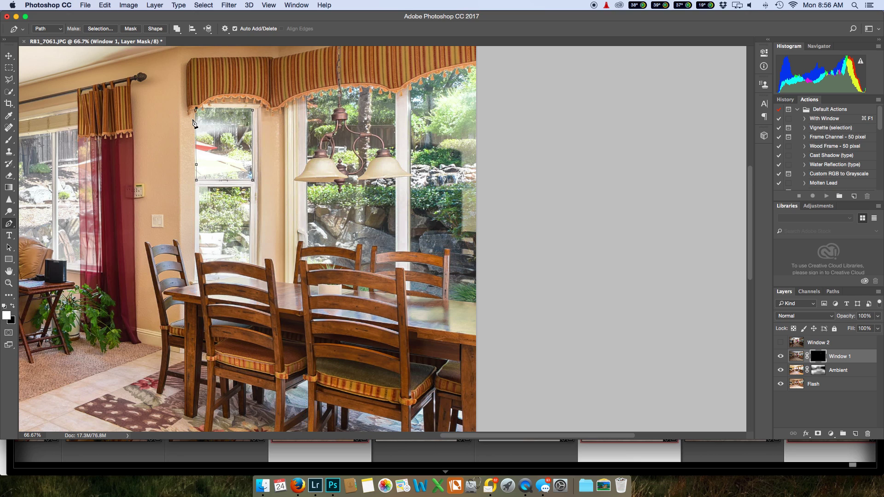
{"action": "right_click", "coordinate": [211, 123]}
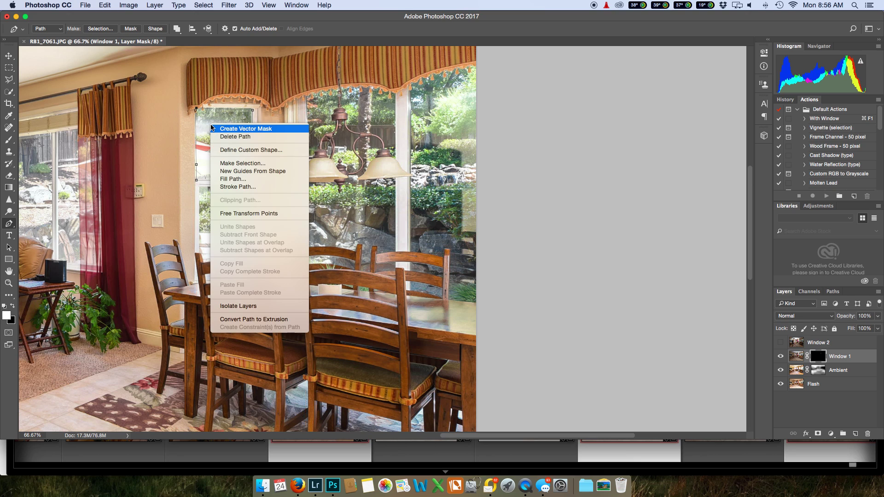
{"action": "left_click", "coordinate": [232, 162]}
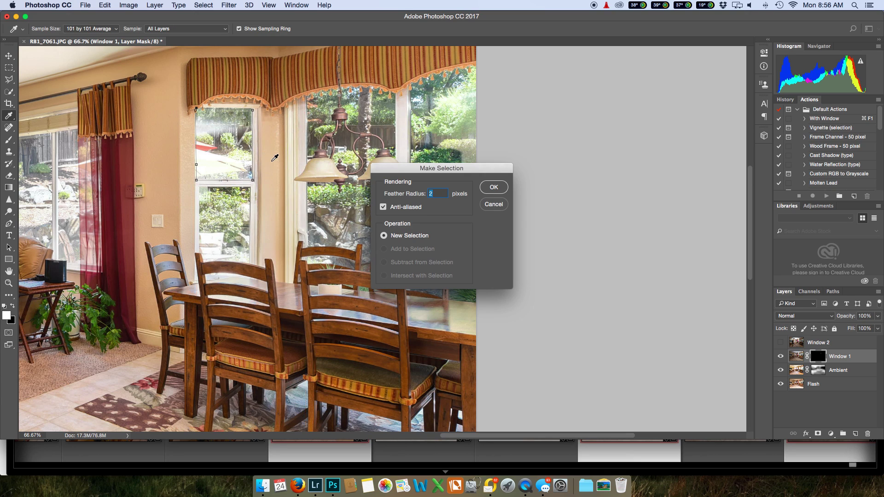
{"action": "left_click", "coordinate": [494, 187]}
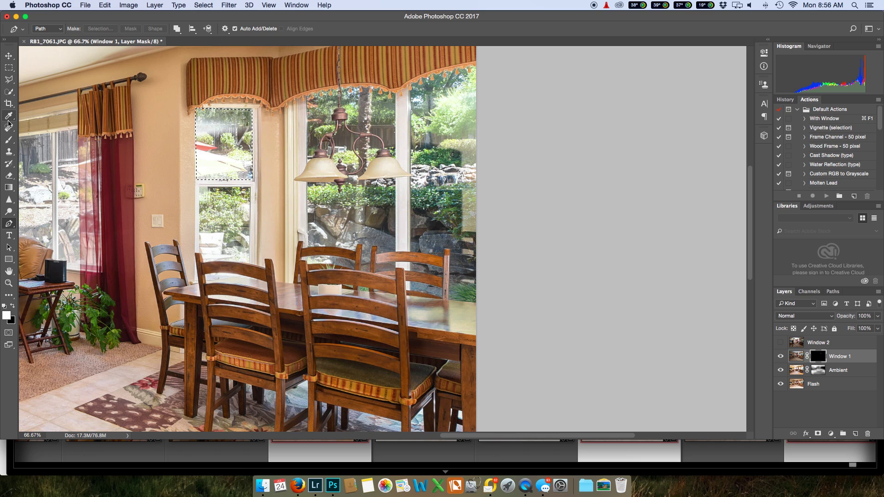
Try painting the selected upper pane on the Window 1 mask with the Brush, and clear the selection.
{"action": "left_click", "coordinate": [9, 140]}
{"action": "mouse_move", "coordinate": [170, 129]}
{"action": "left_mouse_down"}
{"action": "mouse_move", "coordinate": [249, 133]}
{"action": "mouse_move", "coordinate": [191, 126]}
{"action": "mouse_move", "coordinate": [206, 166]}
{"action": "mouse_move", "coordinate": [239, 154]}
{"action": "mouse_move", "coordinate": [225, 134]}
{"action": "left_mouse_up"}
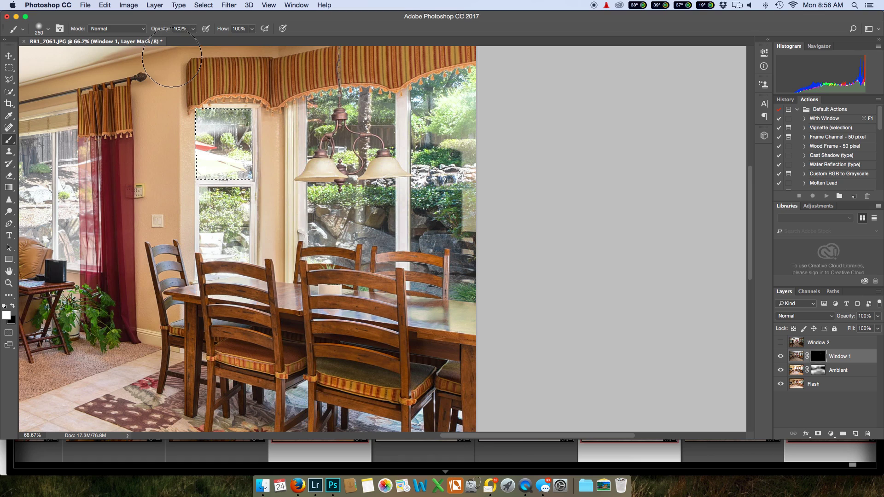
{"action": "key", "text": "super+d"}
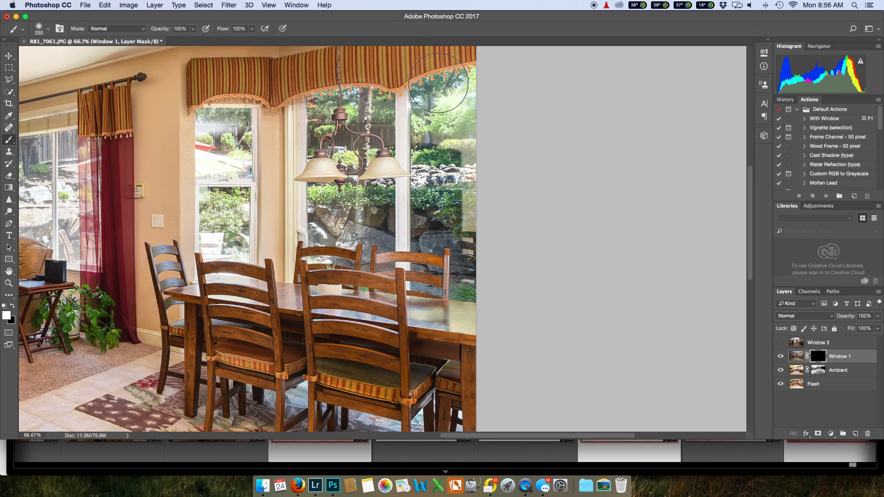
Set the Window 1 layer's blend mode to Darken.
{"action": "left_click", "coordinate": [834, 319]}
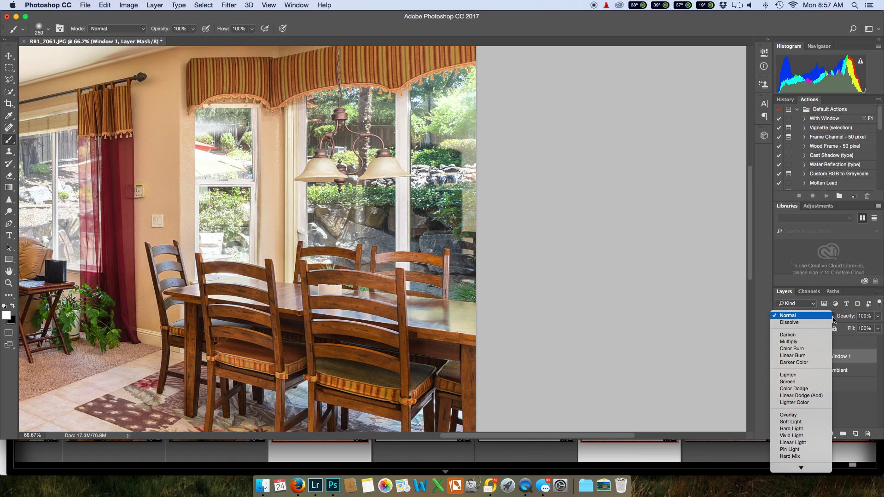
{"action": "left_click", "coordinate": [788, 325]}
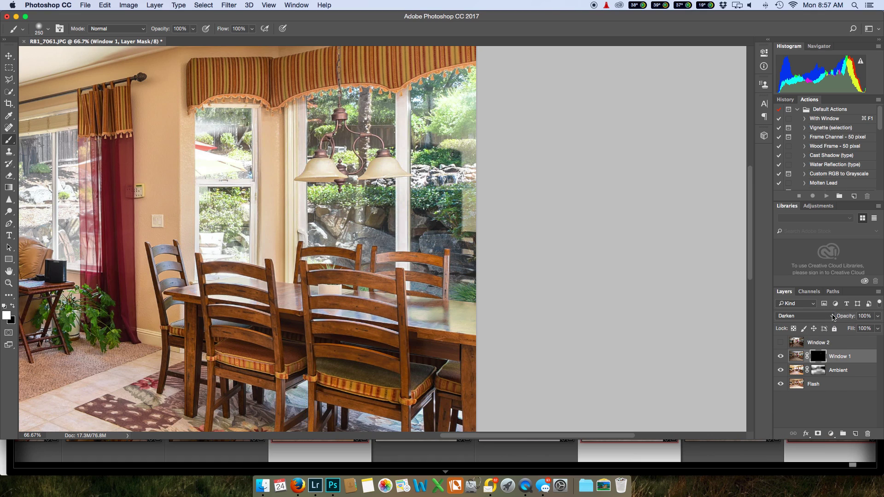
{"action": "left_click", "coordinate": [832, 319]}
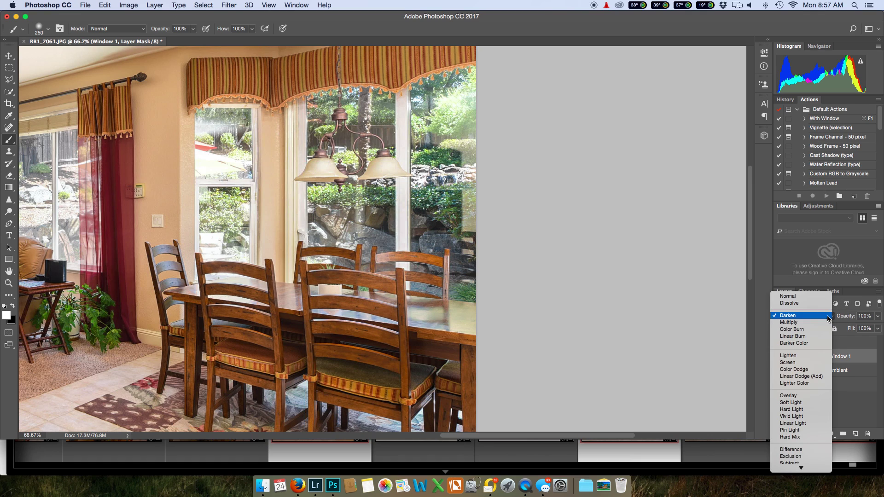
{"action": "left_click", "coordinate": [794, 317]}
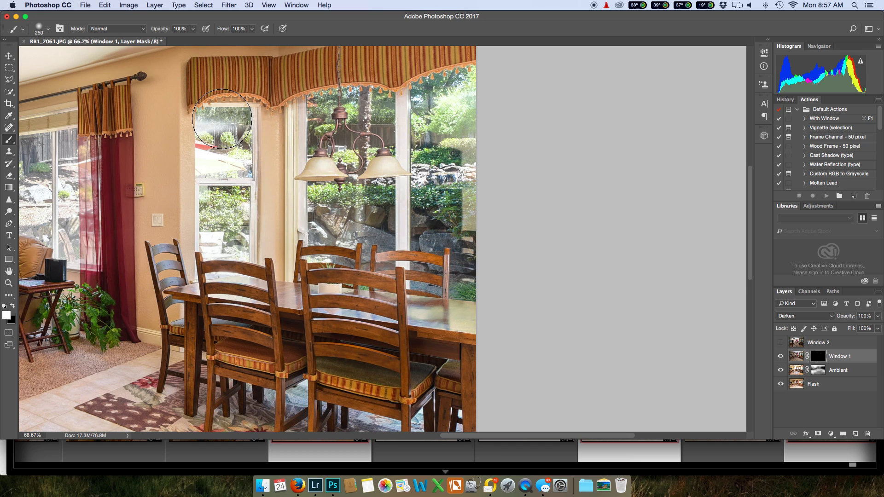
Enlarge the brush to 400 px and paint white on the Window 1 mask over the narrow and large dining windows.
{"action": "key", "text": "bracketright"}
{"action": "key", "text": "bracketright"}
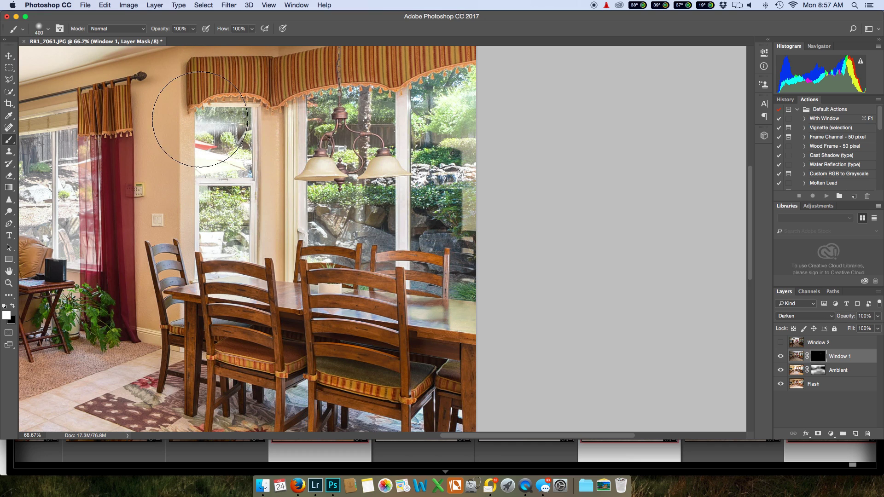
{"action": "mouse_move", "coordinate": [217, 128]}
{"action": "left_mouse_down"}
{"action": "mouse_move", "coordinate": [227, 129]}
{"action": "mouse_move", "coordinate": [224, 276]}
{"action": "left_mouse_up"}
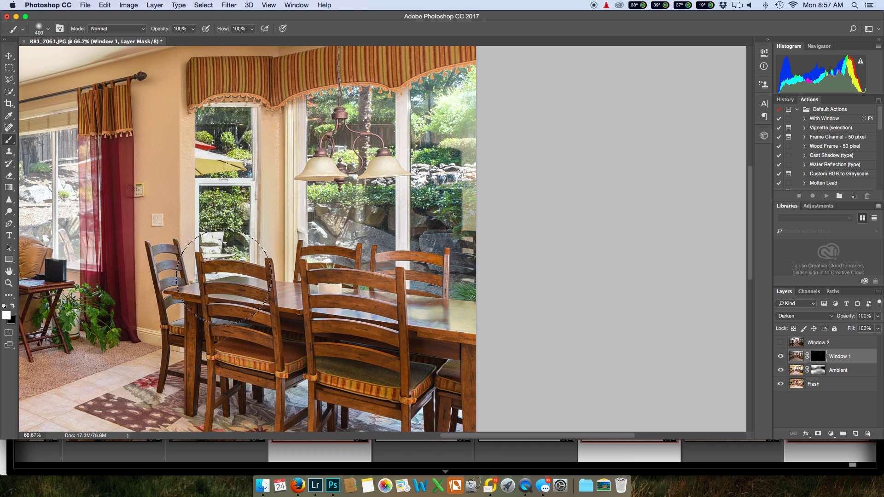
{"action": "mouse_move", "coordinate": [297, 103]}
{"action": "left_mouse_down"}
{"action": "mouse_move", "coordinate": [343, 103]}
{"action": "mouse_move", "coordinate": [351, 230]}
{"action": "mouse_move", "coordinate": [399, 139]}
{"action": "mouse_move", "coordinate": [430, 99]}
{"action": "mouse_move", "coordinate": [479, 80]}
{"action": "mouse_move", "coordinate": [476, 234]}
{"action": "mouse_move", "coordinate": [497, 221]}
{"action": "left_mouse_up"}
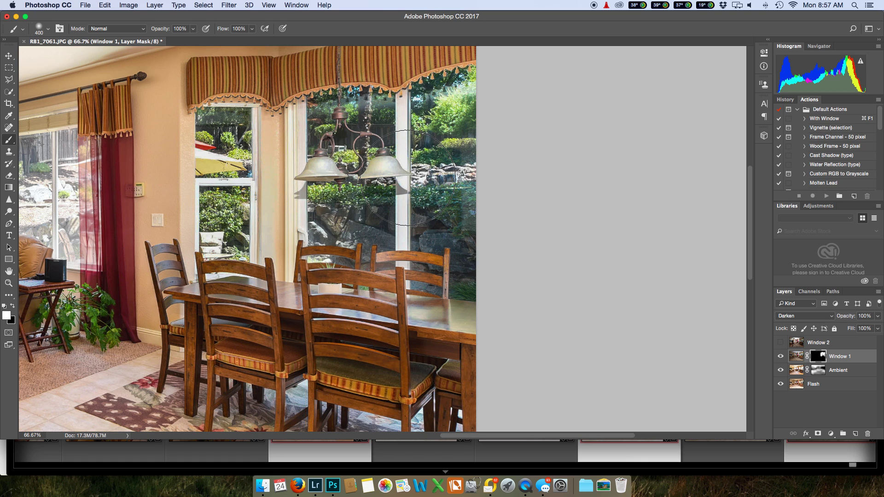
Reduce the brush to 60 px and paint black on the Window 1 mask over the chandelier shades and their shadows on the window frames.
{"action": "key", "text": "super+equal"}
{"action": "key", "text": "super+equal"}
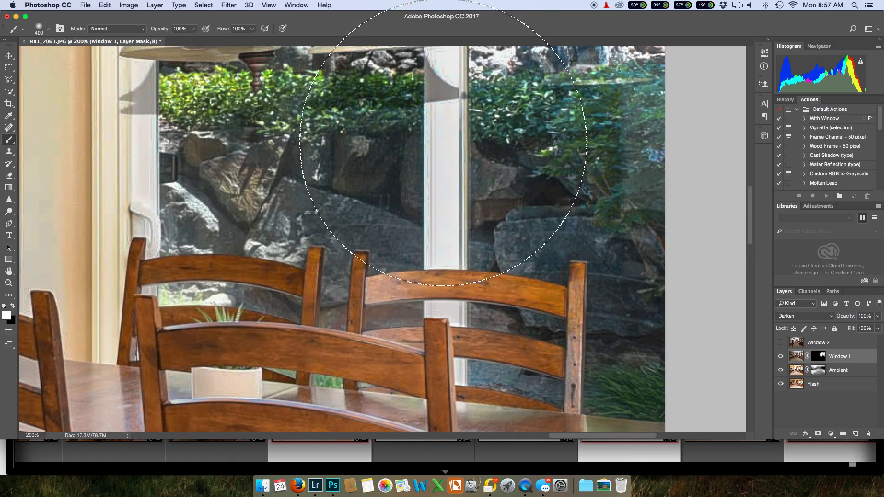
{"action": "left_click_drag", "start_coordinate": [447, 120], "coordinate": [424, 222]}
{"action": "key", "text": "bracketleft"}
{"action": "key", "text": "bracketleft"}
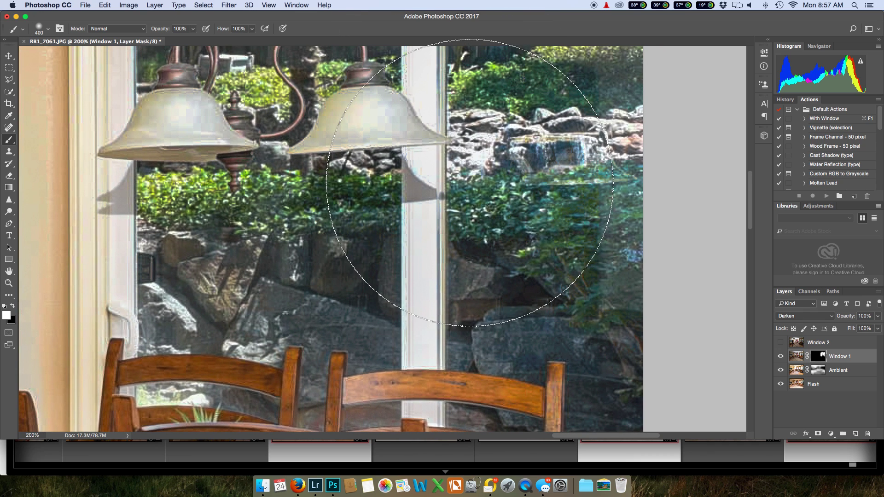
{"action": "key", "text": "bracketleft"}
{"action": "key", "text": "bracketleft"}
{"action": "key", "text": "bracketleft"}
{"action": "key", "text": "bracketleft"}
{"action": "key", "text": "bracketleft"}
{"action": "key", "text": "bracketleft"}
{"action": "key", "text": "bracketleft"}
{"action": "key", "text": "bracketleft"}
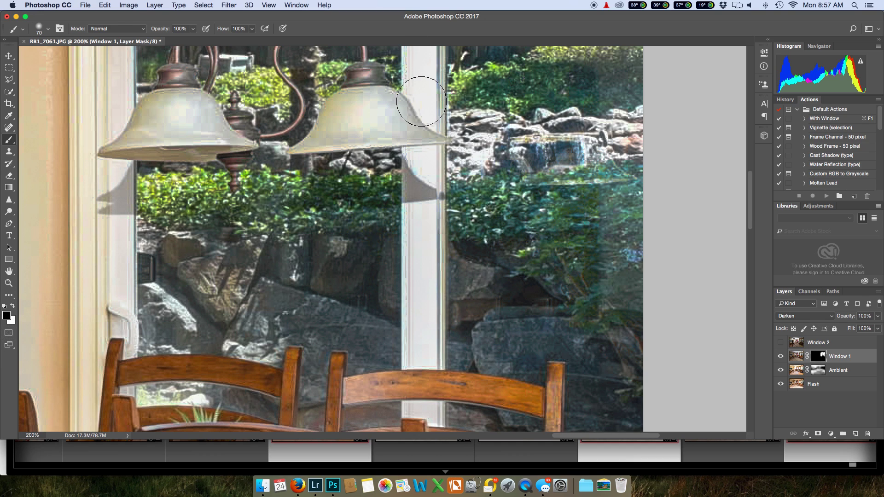
{"action": "key", "text": "bracketleft"}
{"action": "mouse_move", "coordinate": [422, 102]}
{"action": "left_mouse_down"}
{"action": "mouse_move", "coordinate": [423, 212]}
{"action": "mouse_move", "coordinate": [422, 137]}
{"action": "mouse_move", "coordinate": [426, 193]}
{"action": "mouse_move", "coordinate": [416, 125]}
{"action": "mouse_move", "coordinate": [388, 109]}
{"action": "mouse_move", "coordinate": [342, 126]}
{"action": "mouse_move", "coordinate": [226, 112]}
{"action": "mouse_move", "coordinate": [212, 121]}
{"action": "mouse_move", "coordinate": [165, 107]}
{"action": "mouse_move", "coordinate": [165, 131]}
{"action": "left_mouse_up"}
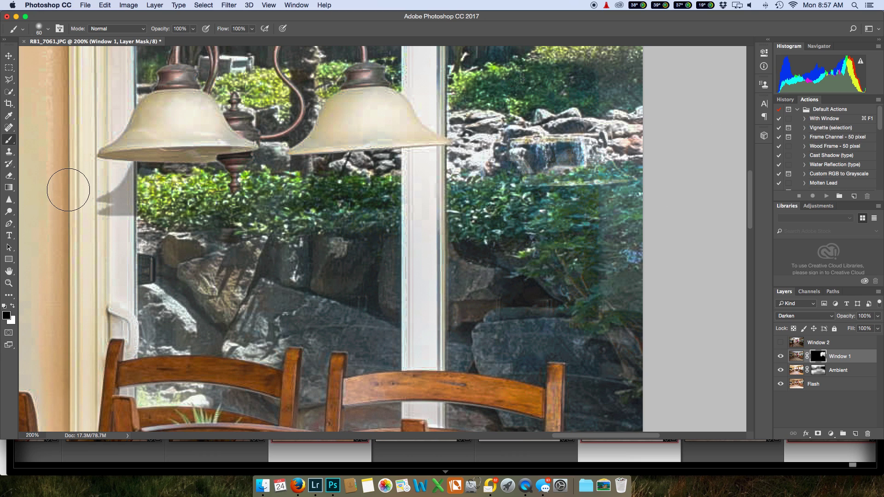
{"action": "mouse_move", "coordinate": [72, 147]}
{"action": "left_mouse_down"}
{"action": "mouse_move", "coordinate": [95, 148]}
{"action": "mouse_move", "coordinate": [113, 164]}
{"action": "mouse_move", "coordinate": [103, 217]}
{"action": "mouse_move", "coordinate": [110, 191]}
{"action": "mouse_move", "coordinate": [113, 250]}
{"action": "mouse_move", "coordinate": [126, 2]}
{"action": "left_mouse_up"}
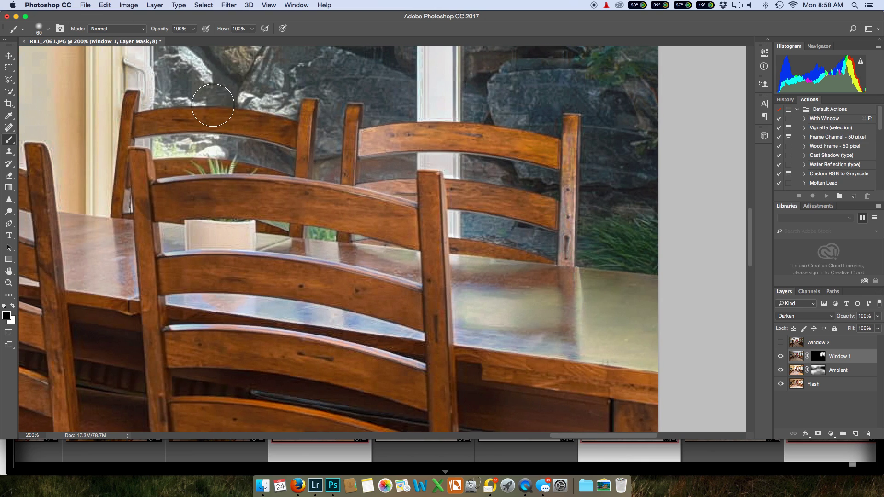
{"action": "key", "text": "super+minus"}
{"action": "key", "text": "super+minus"}
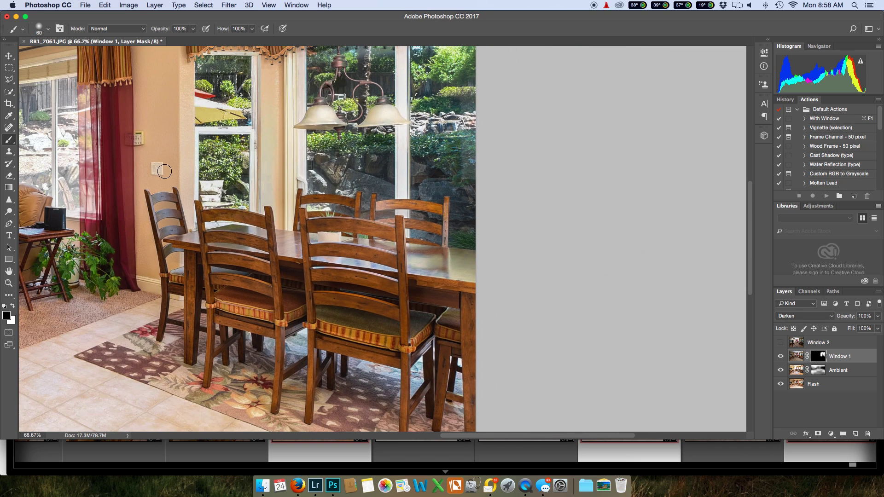
{"action": "mouse_move", "coordinate": [193, 74]}
{"action": "left_mouse_down"}
{"action": "mouse_move", "coordinate": [161, 152]}
{"action": "mouse_move", "coordinate": [115, 166]}
{"action": "left_mouse_up"}
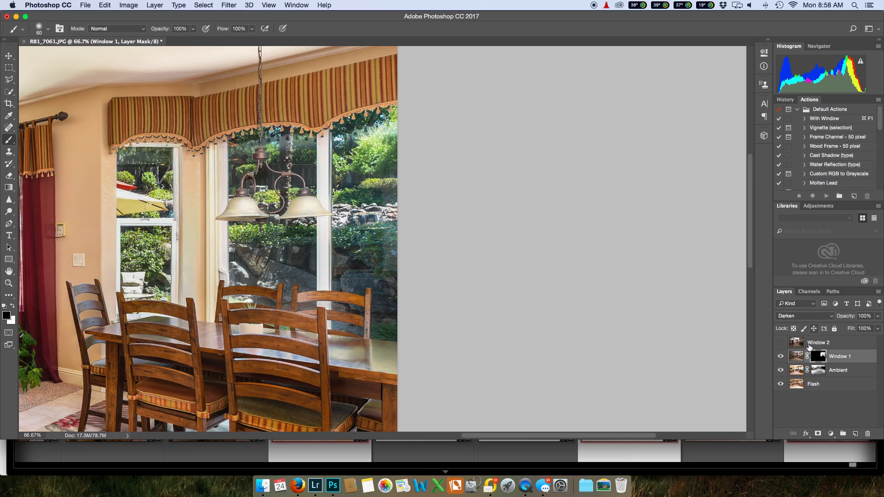
Delete the painted Window 1 mask without applying it, and add a new black mask to the layer.
{"action": "left_click_drag", "start_coordinate": [816, 359], "coordinate": [866, 434]}
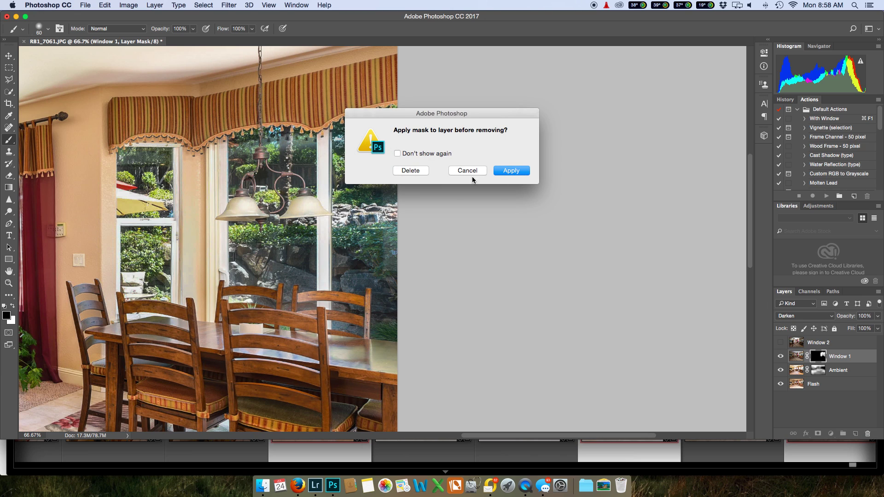
{"action": "left_click", "coordinate": [410, 171]}
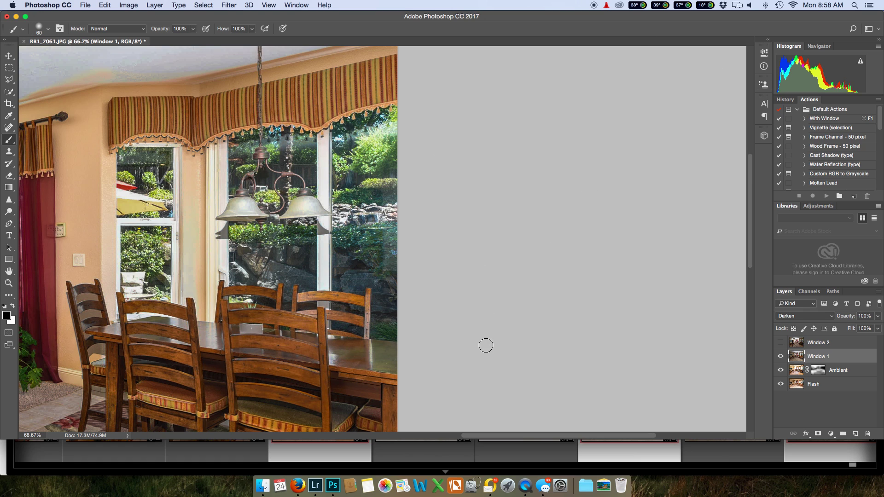
{"action": "mouse_move", "coordinate": [354, 311]}
{"action": "left_mouse_down"}
{"action": "mouse_move", "coordinate": [690, 318]}
{"action": "mouse_move", "coordinate": [682, 295]}
{"action": "mouse_move", "coordinate": [542, 295]}
{"action": "mouse_move", "coordinate": [561, 289]}
{"action": "left_mouse_up"}
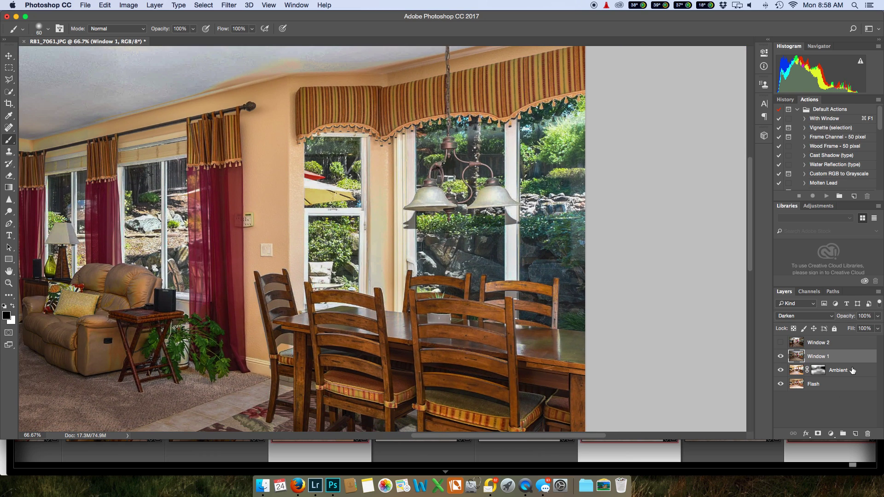
{"action": "left_click", "coordinate": [818, 434], "text": "alt"}
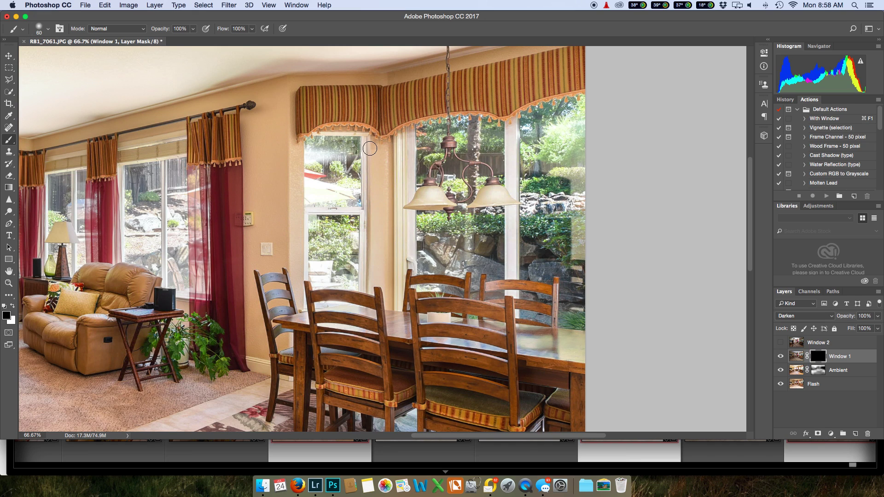
Set the brush to 175 px and paint white on the Window 1 mask over the upper pane of the narrow dining window.
{"action": "key", "text": "bracketright"}
{"action": "key", "text": "bracketright"}
{"action": "key", "text": "bracketright"}
{"action": "key", "text": "bracketright"}
{"action": "key", "text": "super+minus"}
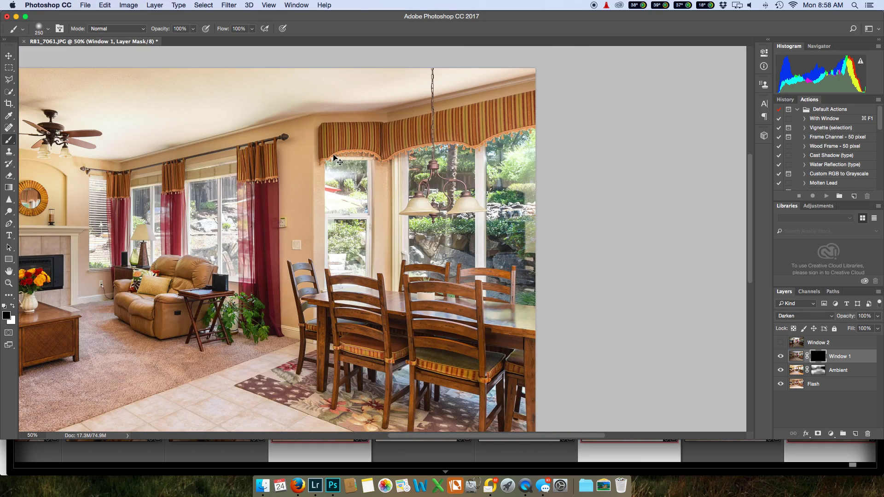
{"action": "key", "text": "super+plus"}
{"action": "key", "text": "super+plus"}
{"action": "key", "text": "super+plus"}
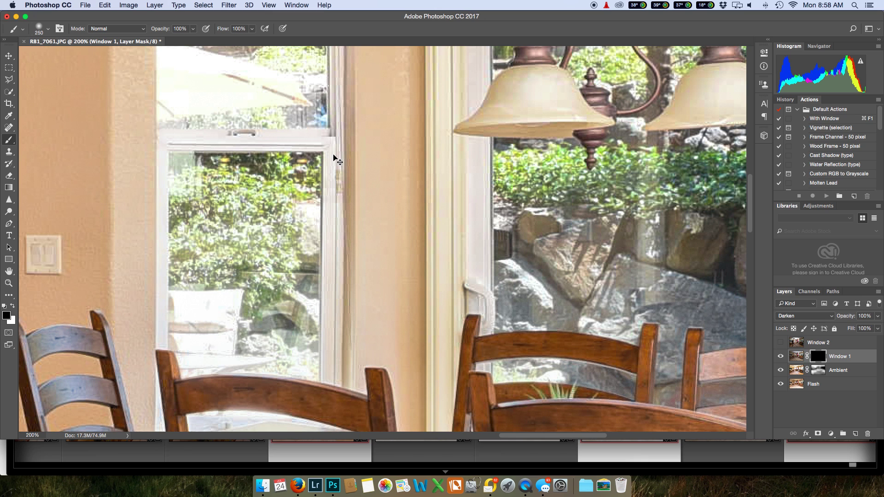
{"action": "mouse_move", "coordinate": [358, 151]}
{"action": "left_mouse_down"}
{"action": "mouse_move", "coordinate": [401, 255]}
{"action": "mouse_move", "coordinate": [470, 303]}
{"action": "left_mouse_up"}
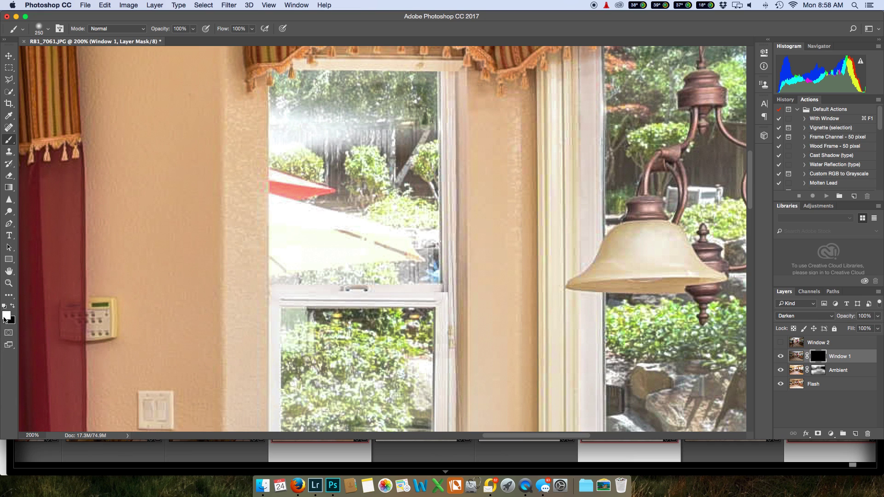
{"action": "key", "text": "bracketleft"}
{"action": "key", "text": "bracketleft"}
{"action": "mouse_move", "coordinate": [306, 113]}
{"action": "left_mouse_down"}
{"action": "mouse_move", "coordinate": [306, 206]}
{"action": "mouse_move", "coordinate": [363, 241]}
{"action": "mouse_move", "coordinate": [400, 235]}
{"action": "mouse_move", "coordinate": [403, 104]}
{"action": "mouse_move", "coordinate": [312, 99]}
{"action": "mouse_move", "coordinate": [463, 117]}
{"action": "mouse_move", "coordinate": [459, 150]}
{"action": "mouse_move", "coordinate": [420, 170]}
{"action": "mouse_move", "coordinate": [332, 170]}
{"action": "mouse_move", "coordinate": [376, 192]}
{"action": "mouse_move", "coordinate": [293, 202]}
{"action": "mouse_move", "coordinate": [391, 236]}
{"action": "mouse_move", "coordinate": [368, 256]}
{"action": "left_mouse_up"}
Paint white on the Window 1 mask over the lower pane of the narrow dining window.
{"action": "scroll", "coordinate": [414, 184], "scroll_direction": "right", "scroll_amount": 10}
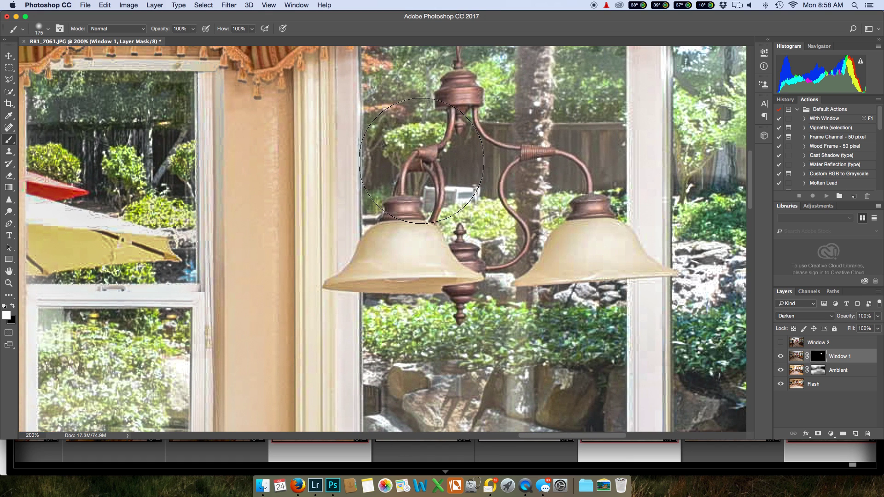
{"action": "scroll", "coordinate": [421, 161], "scroll_direction": "right", "scroll_amount": 5}
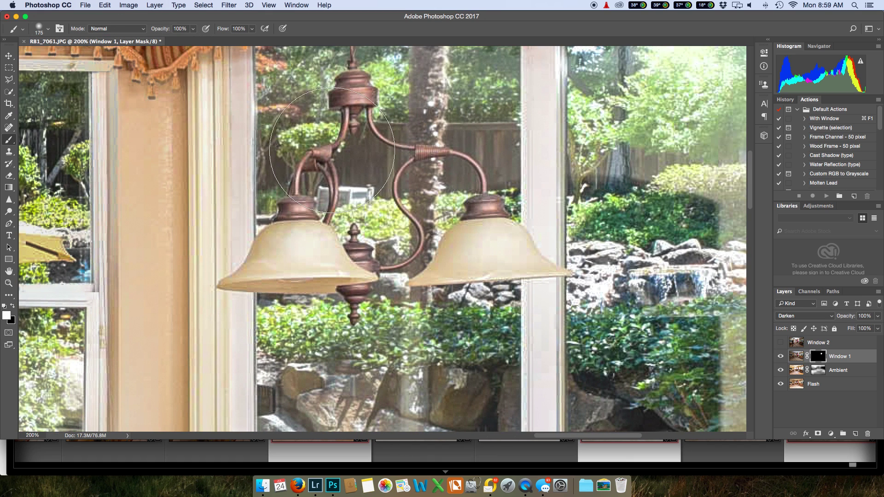
{"action": "left_click_drag", "start_coordinate": [331, 150], "coordinate": [471, 9]}
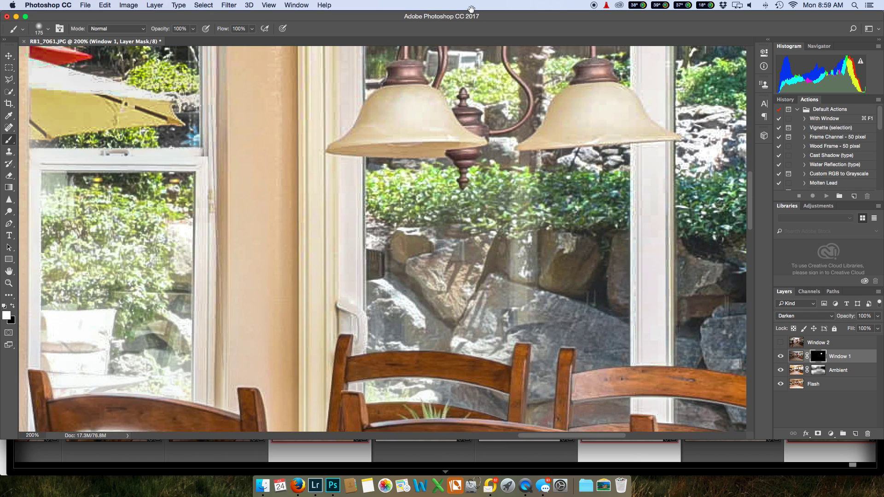
{"action": "scroll", "coordinate": [345, 172], "scroll_direction": "left", "scroll_amount": 12}
{"action": "mouse_move", "coordinate": [345, 172]}
{"action": "left_mouse_down"}
{"action": "mouse_move", "coordinate": [335, 326]}
{"action": "mouse_move", "coordinate": [416, 348]}
{"action": "mouse_move", "coordinate": [424, 177]}
{"action": "mouse_move", "coordinate": [372, 168]}
{"action": "mouse_move", "coordinate": [314, 180]}
{"action": "mouse_move", "coordinate": [347, 325]}
{"action": "mouse_move", "coordinate": [392, 205]}
{"action": "mouse_move", "coordinate": [399, 199]}
{"action": "mouse_move", "coordinate": [429, 213]}
{"action": "mouse_move", "coordinate": [451, 187]}
{"action": "mouse_move", "coordinate": [449, 205]}
{"action": "mouse_move", "coordinate": [462, 183]}
{"action": "mouse_move", "coordinate": [486, 177]}
{"action": "mouse_move", "coordinate": [463, 173]}
{"action": "mouse_move", "coordinate": [401, 259]}
{"action": "left_mouse_up"}
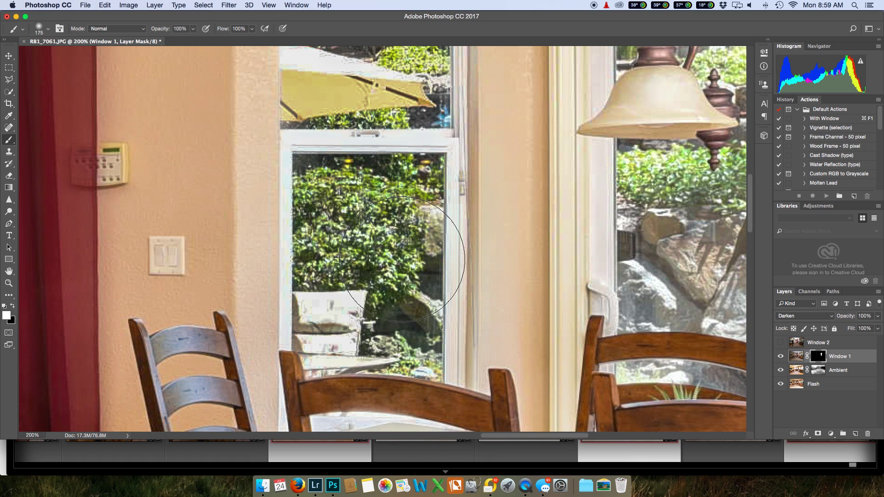
Reduce the brush to 125 px and paint white over the glass and tabletop behind the front chair, undoing the stroke on the side chair.
{"action": "scroll", "coordinate": [402, 259], "scroll_direction": "down", "scroll_amount": 10}
{"action": "scroll", "coordinate": [401, 259], "scroll_direction": "left", "scroll_amount": 4}
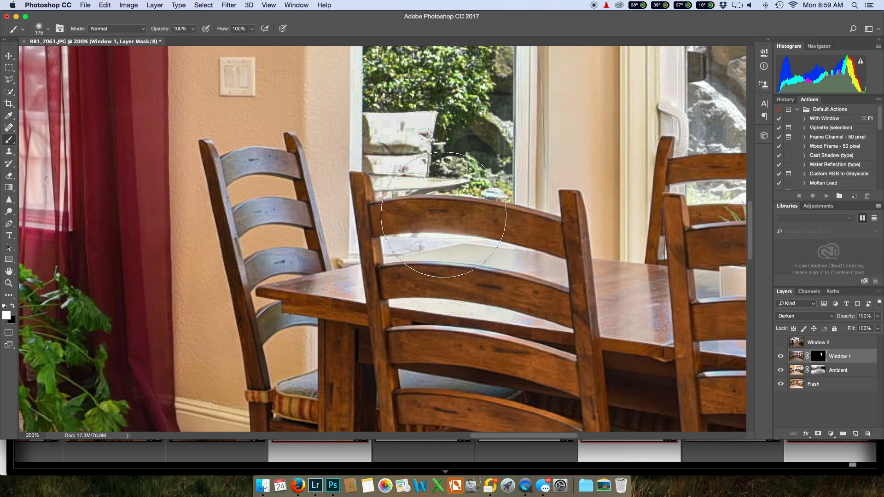
{"action": "key", "text": "bracketleft"}
{"action": "key", "text": "bracketleft"}
{"action": "mouse_move", "coordinate": [474, 280]}
{"action": "left_mouse_down"}
{"action": "mouse_move", "coordinate": [454, 253]}
{"action": "mouse_move", "coordinate": [371, 229]}
{"action": "mouse_move", "coordinate": [367, 238]}
{"action": "mouse_move", "coordinate": [474, 208]}
{"action": "mouse_move", "coordinate": [454, 193]}
{"action": "mouse_move", "coordinate": [418, 248]}
{"action": "mouse_move", "coordinate": [525, 285]}
{"action": "mouse_move", "coordinate": [604, 284]}
{"action": "left_mouse_up"}
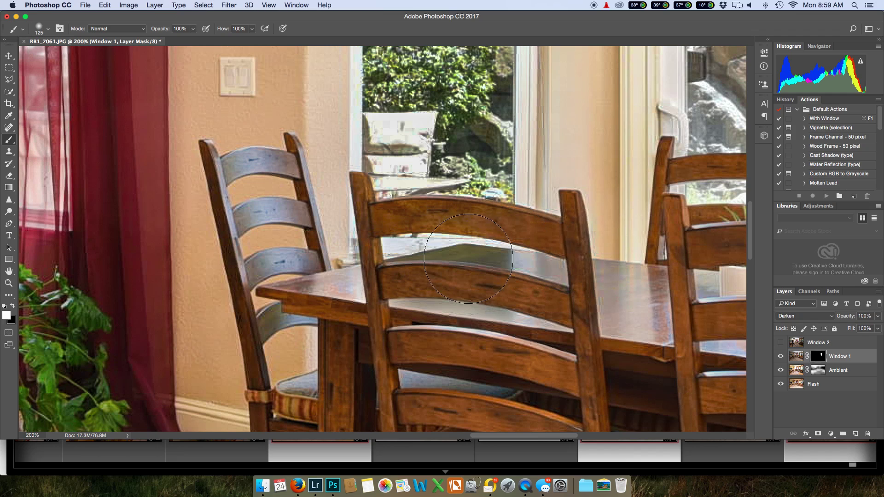
{"action": "mouse_move", "coordinate": [292, 170]}
{"action": "left_mouse_down"}
{"action": "mouse_move", "coordinate": [272, 184]}
{"action": "mouse_move", "coordinate": [276, 276]}
{"action": "mouse_move", "coordinate": [262, 221]}
{"action": "left_mouse_up"}
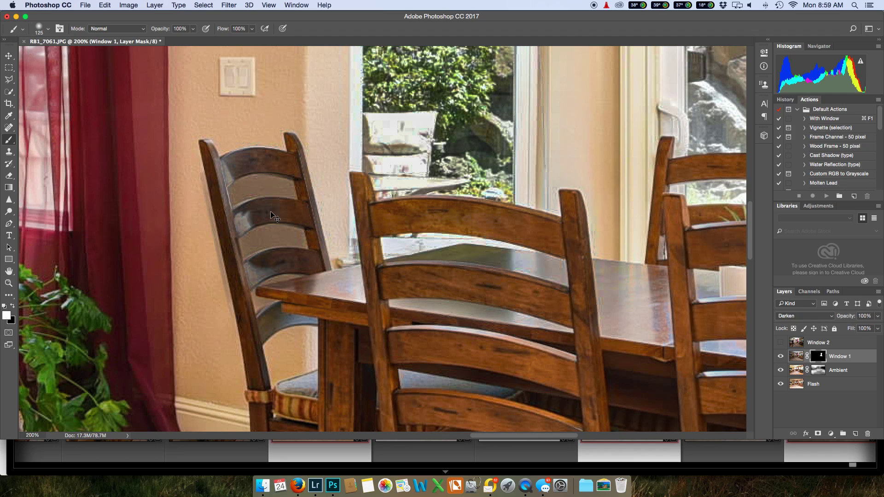
{"action": "key", "text": "super+z"}
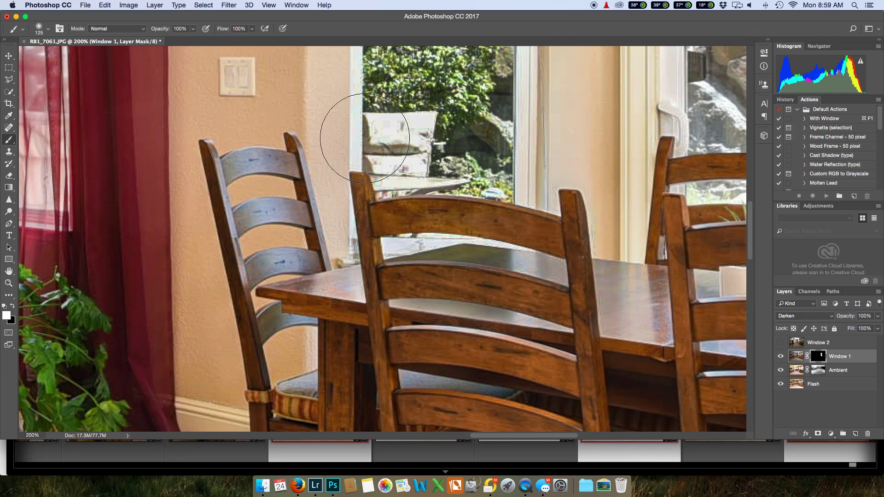
Paint white on the Window 1 mask over the rocks and hedge in the lower part of the large dining windows.
{"action": "mouse_move", "coordinate": [442, 187]}
{"action": "left_mouse_down"}
{"action": "mouse_move", "coordinate": [268, 260]}
{"action": "mouse_move", "coordinate": [114, 243]}
{"action": "left_mouse_up"}
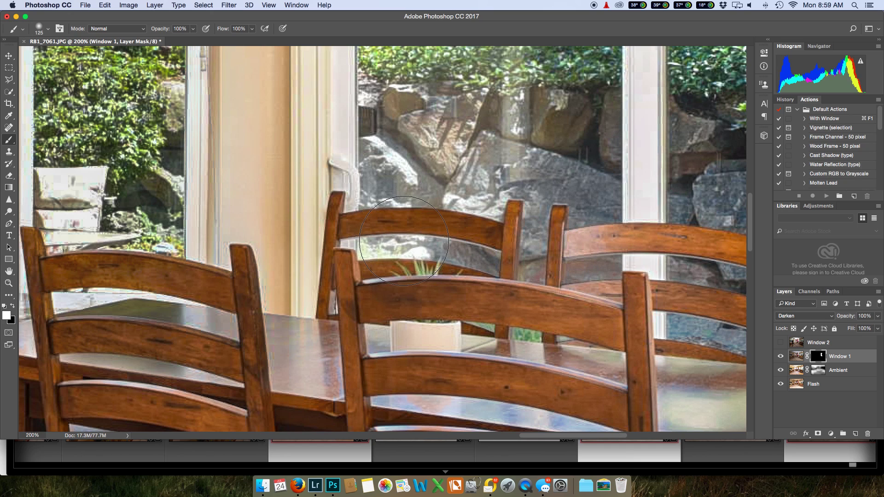
{"action": "mouse_move", "coordinate": [376, 239]}
{"action": "left_mouse_down"}
{"action": "mouse_move", "coordinate": [542, 255]}
{"action": "mouse_move", "coordinate": [599, 247]}
{"action": "mouse_move", "coordinate": [488, 228]}
{"action": "mouse_move", "coordinate": [389, 235]}
{"action": "mouse_move", "coordinate": [419, 256]}
{"action": "mouse_move", "coordinate": [545, 300]}
{"action": "left_mouse_up"}
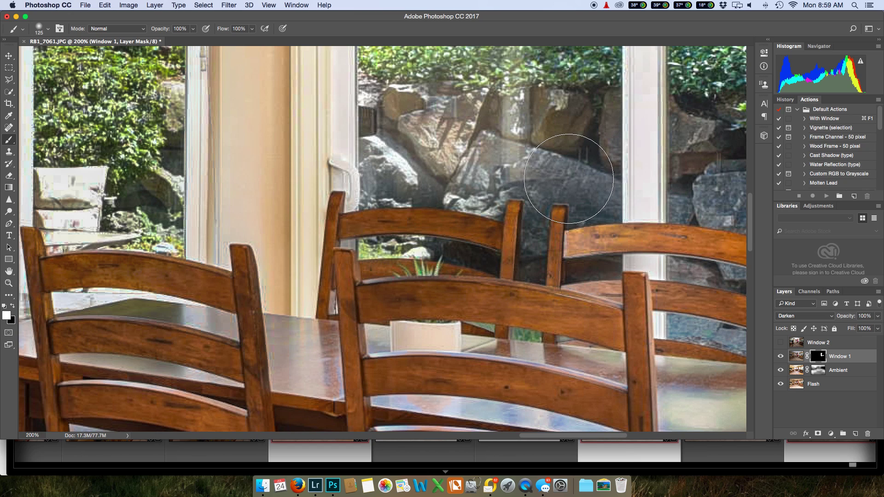
{"action": "key", "text": "super+minus"}
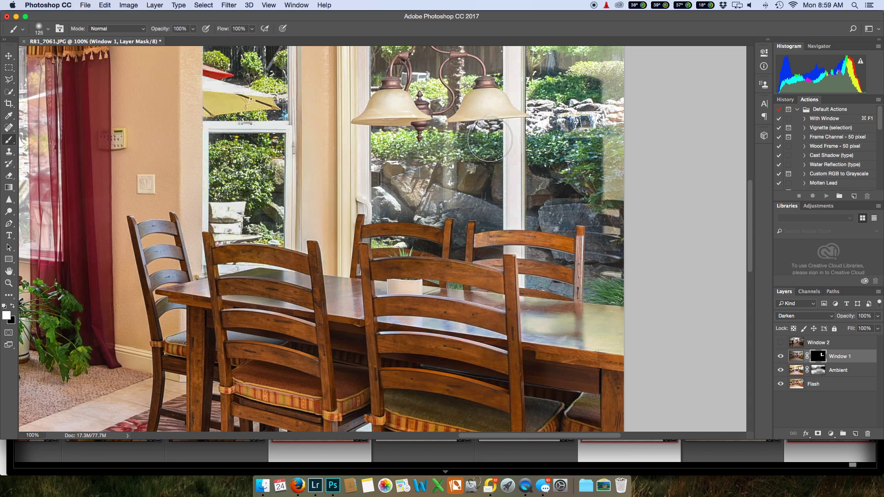
{"action": "mouse_move", "coordinate": [488, 139]}
{"action": "left_mouse_down"}
{"action": "mouse_move", "coordinate": [395, 144]}
{"action": "mouse_move", "coordinate": [389, 200]}
{"action": "mouse_move", "coordinate": [495, 210]}
{"action": "mouse_move", "coordinate": [484, 226]}
{"action": "mouse_move", "coordinate": [483, 184]}
{"action": "mouse_move", "coordinate": [466, 139]}
{"action": "mouse_move", "coordinate": [417, 157]}
{"action": "mouse_move", "coordinate": [537, 154]}
{"action": "left_mouse_up"}
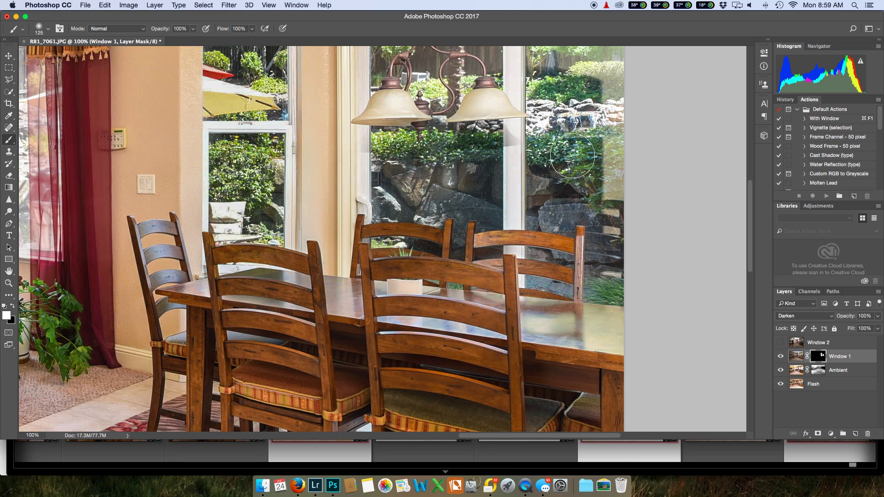
{"action": "mouse_move", "coordinate": [575, 176]}
{"action": "left_mouse_down"}
{"action": "mouse_move", "coordinate": [590, 146]}
{"action": "mouse_move", "coordinate": [548, 129]}
{"action": "mouse_move", "coordinate": [518, 133]}
{"action": "mouse_move", "coordinate": [519, 117]}
{"action": "left_mouse_up"}
Reduce the brush to 60 px and paint black on the mask where the chandelier shade's shadow falls on the window post.
{"action": "key", "text": "x"}
{"action": "key", "text": "x"}
{"action": "key", "text": "x"}
{"action": "key", "text": "x"}
{"action": "key", "text": "bracketleft"}
{"action": "key", "text": "bracketleft"}
{"action": "key", "text": "bracketleft"}
{"action": "key", "text": "bracketleft"}
{"action": "mouse_move", "coordinate": [512, 122]}
{"action": "left_mouse_down"}
{"action": "mouse_move", "coordinate": [512, 146]}
{"action": "mouse_move", "coordinate": [514, 120]}
{"action": "left_mouse_up"}
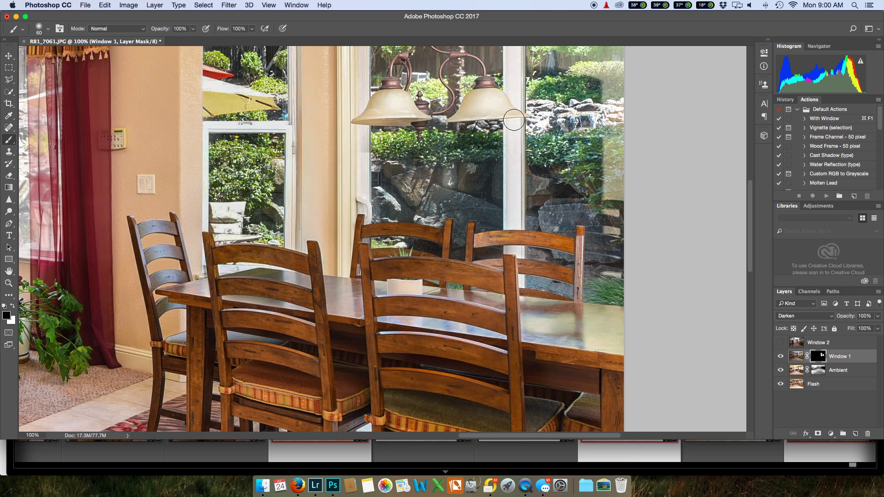
Enlarge the brush to 175 px and paint white on the Window 1 mask over the upper part of the large dining windows.
{"action": "scroll", "coordinate": [514, 93], "scroll_direction": "up", "scroll_amount": 6}
{"action": "scroll", "coordinate": [514, 93], "scroll_direction": "left", "scroll_amount": 2}
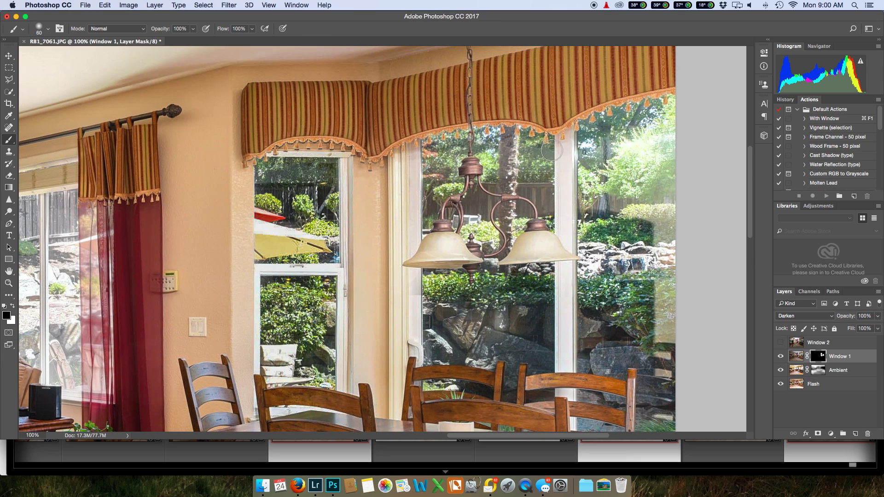
{"action": "key", "text": "bracketright"}
{"action": "key", "text": "bracketright"}
{"action": "key", "text": "bracketright"}
{"action": "key", "text": "bracketright"}
{"action": "key", "text": "bracketright"}
{"action": "key", "text": "x"}
{"action": "mouse_move", "coordinate": [531, 163]}
{"action": "left_mouse_down"}
{"action": "mouse_move", "coordinate": [453, 155]}
{"action": "mouse_move", "coordinate": [437, 175]}
{"action": "mouse_move", "coordinate": [442, 197]}
{"action": "mouse_move", "coordinate": [489, 216]}
{"action": "mouse_move", "coordinate": [503, 192]}
{"action": "mouse_move", "coordinate": [517, 197]}
{"action": "mouse_move", "coordinate": [522, 144]}
{"action": "mouse_move", "coordinate": [525, 211]}
{"action": "mouse_move", "coordinate": [528, 172]}
{"action": "left_mouse_up"}
{"action": "scroll", "coordinate": [529, 171], "scroll_direction": "right", "scroll_amount": 10}
{"action": "mouse_move", "coordinate": [325, 154]}
{"action": "left_mouse_down"}
{"action": "mouse_move", "coordinate": [386, 143]}
{"action": "mouse_move", "coordinate": [414, 119]}
{"action": "mouse_move", "coordinate": [485, 116]}
{"action": "mouse_move", "coordinate": [415, 138]}
{"action": "mouse_move", "coordinate": [388, 165]}
{"action": "mouse_move", "coordinate": [379, 214]}
{"action": "mouse_move", "coordinate": [378, 383]}
{"action": "mouse_move", "coordinate": [466, 416]}
{"action": "mouse_move", "coordinate": [385, 411]}
{"action": "mouse_move", "coordinate": [450, 367]}
{"action": "mouse_move", "coordinate": [480, 234]}
{"action": "mouse_move", "coordinate": [483, 104]}
{"action": "mouse_move", "coordinate": [450, 212]}
{"action": "mouse_move", "coordinate": [441, 282]}
{"action": "mouse_move", "coordinate": [454, 209]}
{"action": "mouse_move", "coordinate": [452, 250]}
{"action": "mouse_move", "coordinate": [450, 113]}
{"action": "mouse_move", "coordinate": [365, 230]}
{"action": "left_mouse_up"}
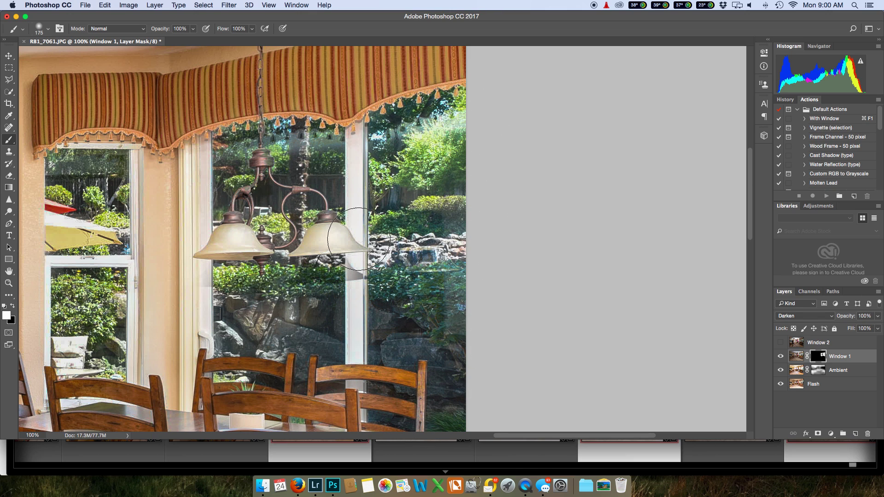
Paint black with a 60 px brush over the chandelier shade's edge and its shadow on the post between the large windows.
{"action": "key", "text": "x"}
{"action": "key", "text": "bracketleft"}
{"action": "key", "text": "bracketleft"}
{"action": "key", "text": "bracketleft"}
{"action": "key", "text": "bracketleft"}
{"action": "mouse_move", "coordinate": [354, 261]}
{"action": "left_mouse_down"}
{"action": "mouse_move", "coordinate": [358, 288]}
{"action": "mouse_move", "coordinate": [357, 249]}
{"action": "left_mouse_up"}
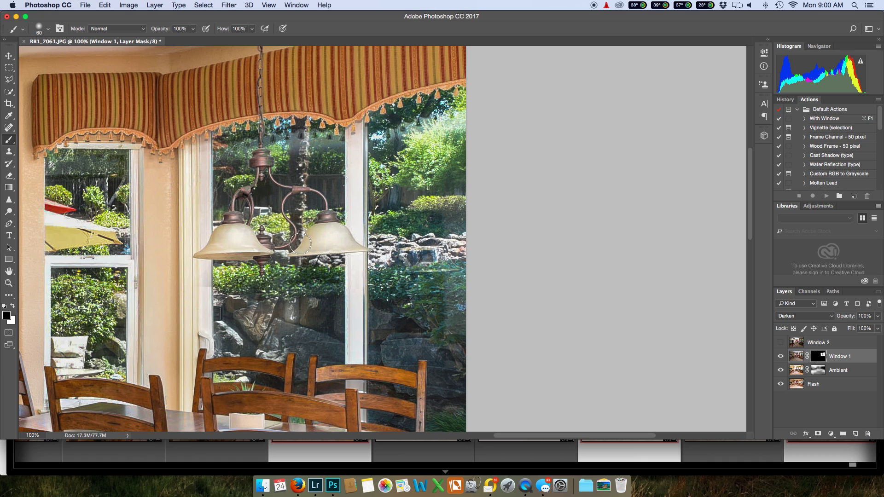
{"action": "left_click_drag", "start_coordinate": [292, 267], "coordinate": [325, 116]}
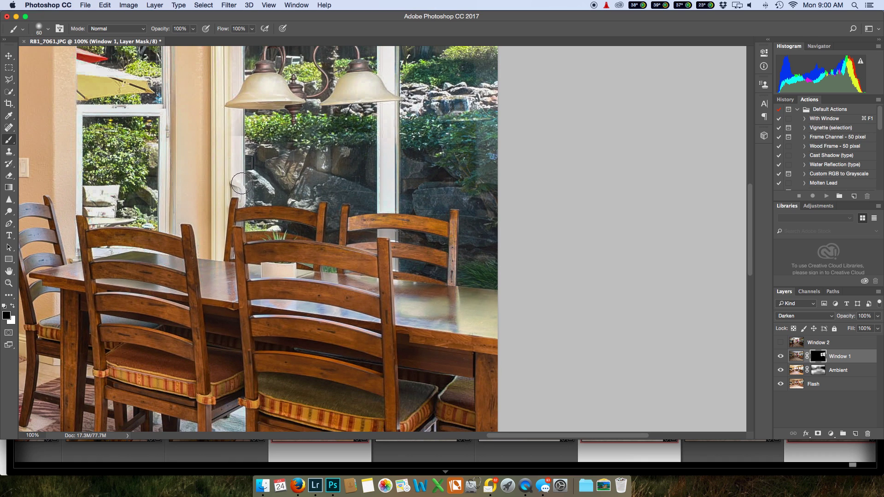
Discard the painted Window 1 mask without applying it and give the layer a fresh black mask.
{"action": "key", "text": "super+minus"}
{"action": "key", "text": "super+minus"}
{"action": "key", "text": "super+minus"}
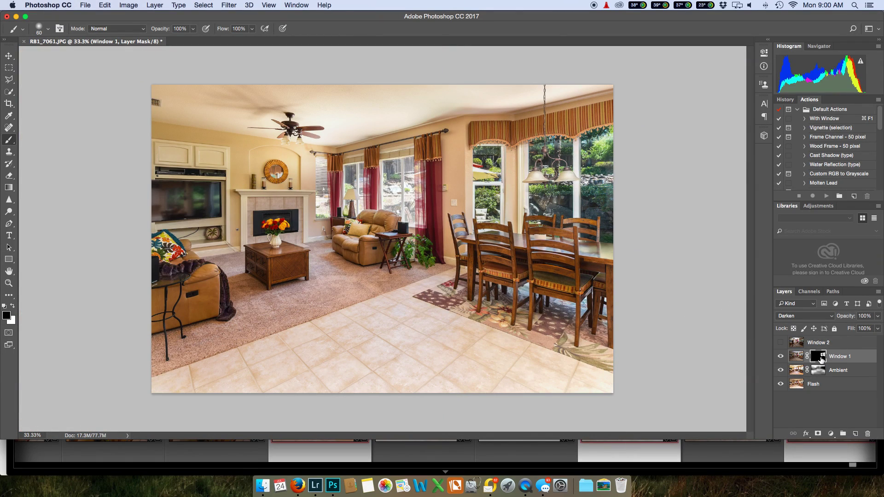
{"action": "left_click_drag", "start_coordinate": [847, 393], "coordinate": [868, 434]}
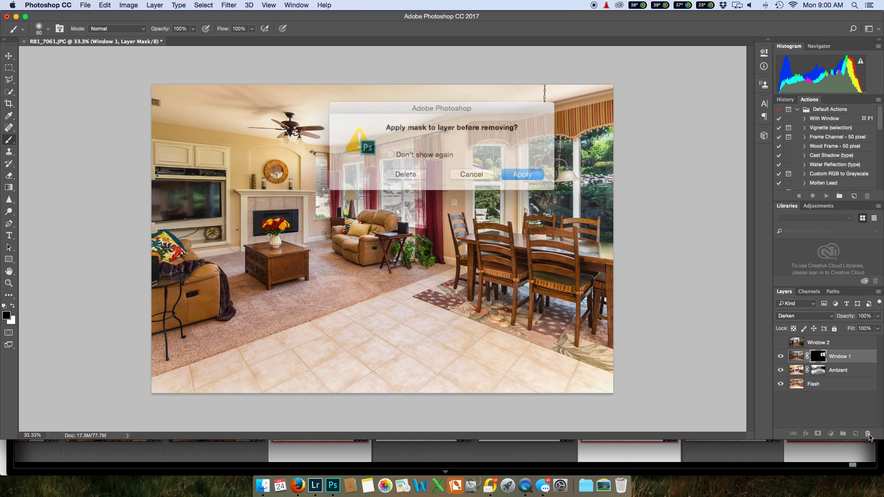
{"action": "left_click", "coordinate": [419, 171]}
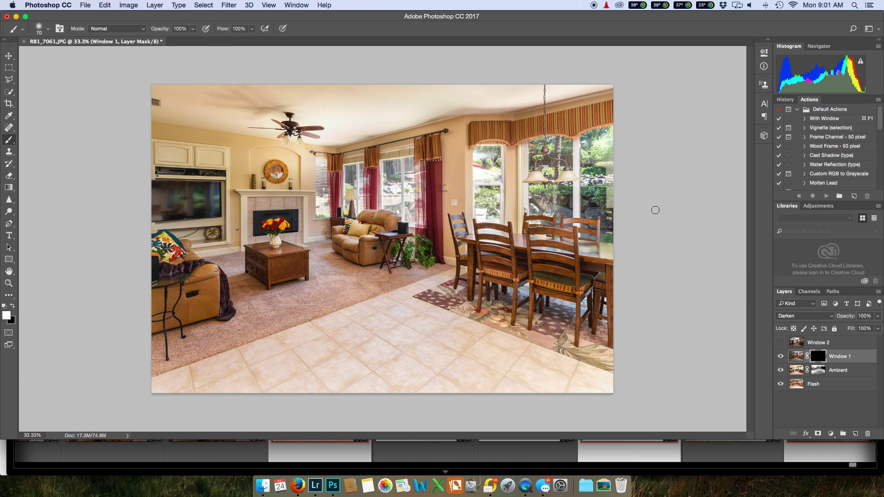
Enlarge the brush to 500 px and paint white on the Window 1 mask broadly across all the dining windows.
{"action": "key", "text": "bracketright"}
{"action": "key", "text": "bracketright"}
{"action": "key", "text": "bracketright"}
{"action": "key", "text": "bracketright"}
{"action": "key", "text": "bracketright"}
{"action": "key", "text": "bracketright"}
{"action": "mouse_move", "coordinate": [515, 162]}
{"action": "left_mouse_down"}
{"action": "mouse_move", "coordinate": [494, 187]}
{"action": "mouse_move", "coordinate": [489, 157]}
{"action": "mouse_move", "coordinate": [485, 201]}
{"action": "mouse_move", "coordinate": [531, 216]}
{"action": "mouse_move", "coordinate": [581, 213]}
{"action": "mouse_move", "coordinate": [602, 153]}
{"action": "mouse_move", "coordinate": [602, 225]}
{"action": "mouse_move", "coordinate": [625, 204]}
{"action": "mouse_move", "coordinate": [625, 183]}
{"action": "left_mouse_up"}
Reduce the brush to 70 px and paint black on the mask over the left chandelier shade and its shadow on the window frame.
{"action": "key", "text": "super+equal"}
{"action": "key", "text": "super+equal"}
{"action": "key", "text": "super+equal"}
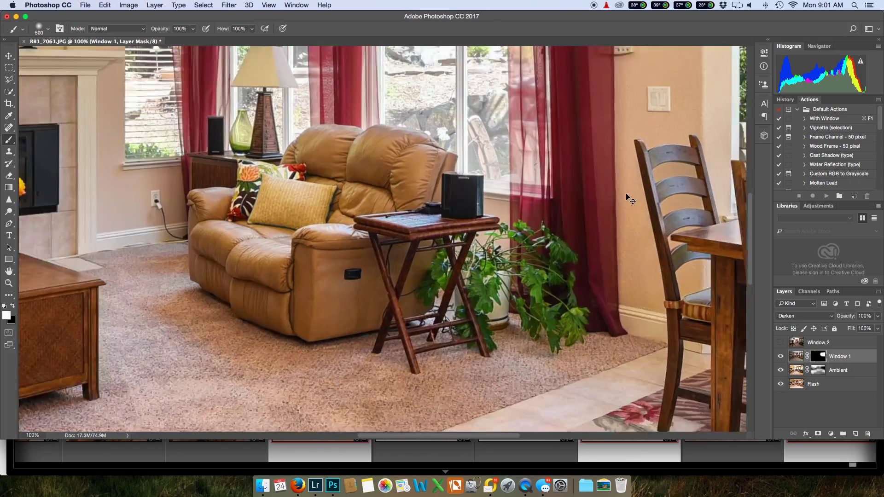
{"action": "key", "text": "super+equal"}
{"action": "mouse_move", "coordinate": [667, 189]}
{"action": "left_mouse_down"}
{"action": "mouse_move", "coordinate": [296, 267]}
{"action": "mouse_move", "coordinate": [167, 266]}
{"action": "mouse_move", "coordinate": [22, 341]}
{"action": "left_mouse_up"}
{"action": "key", "text": "bracketleft"}
{"action": "key", "text": "bracketleft"}
{"action": "key", "text": "bracketleft"}
{"action": "key", "text": "bracketleft"}
{"action": "key", "text": "bracketleft"}
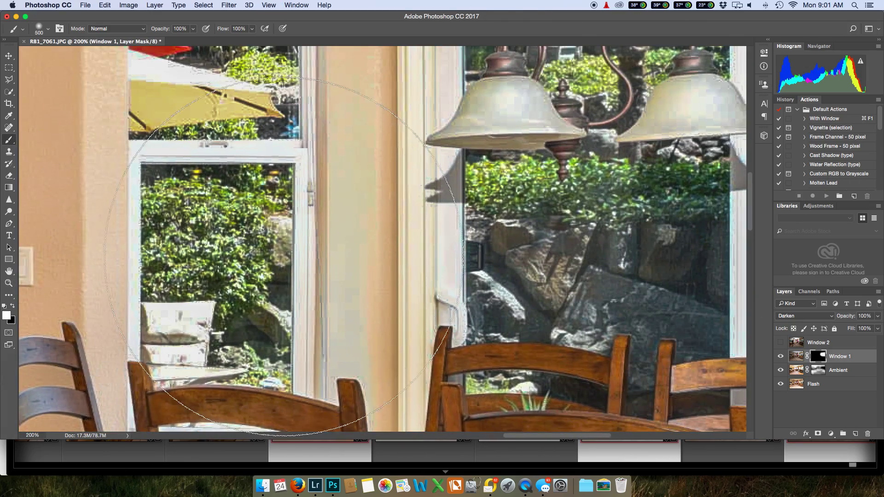
{"action": "key", "text": "x"}
{"action": "key", "text": "bracketleft"}
{"action": "key", "text": "bracketleft"}
{"action": "key", "text": "bracketleft"}
{"action": "key", "text": "bracketleft"}
{"action": "key", "text": "bracketleft"}
{"action": "key", "text": "bracketleft"}
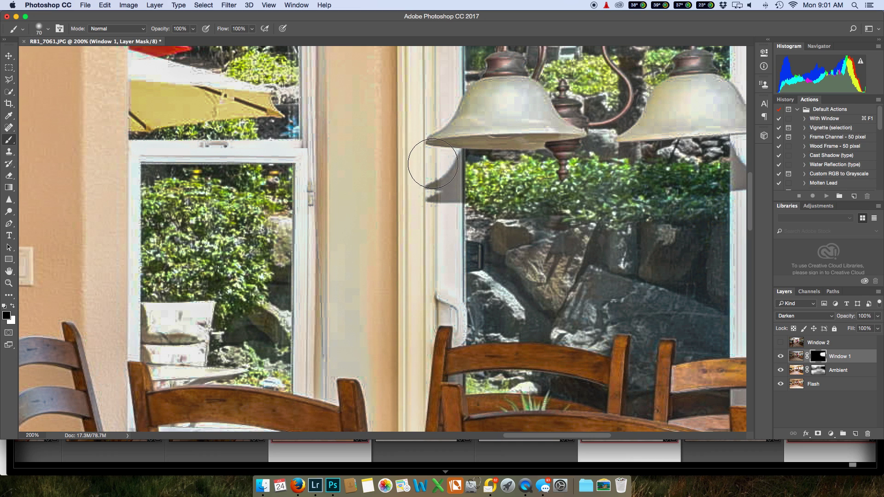
{"action": "mouse_move", "coordinate": [434, 158]}
{"action": "left_mouse_down"}
{"action": "mouse_move", "coordinate": [440, 219]}
{"action": "mouse_move", "coordinate": [433, 139]}
{"action": "mouse_move", "coordinate": [525, 107]}
{"action": "mouse_move", "coordinate": [536, 119]}
{"action": "mouse_move", "coordinate": [483, 104]}
{"action": "mouse_move", "coordinate": [459, 130]}
{"action": "mouse_move", "coordinate": [443, 131]}
{"action": "mouse_move", "coordinate": [565, 129]}
{"action": "left_mouse_up"}
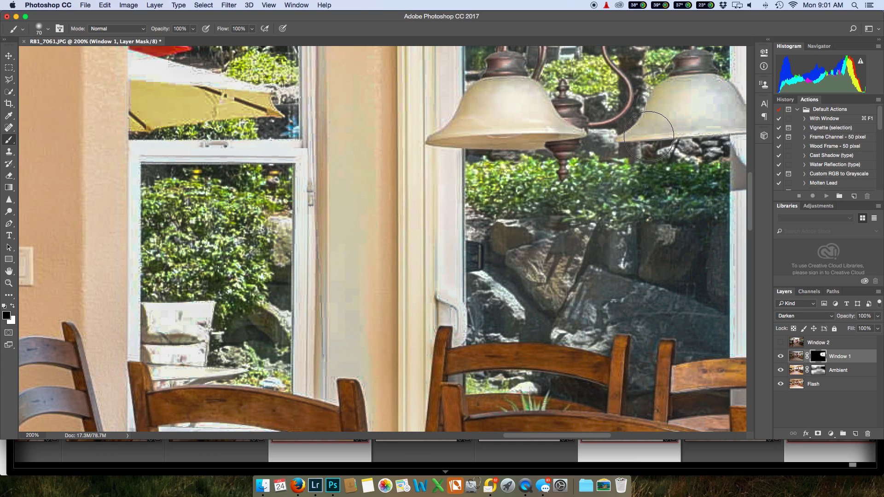
Reduce the brush to 45 px and paint black on the mask over the right chandelier shade and its shadow on the window post.
{"action": "left_click_drag", "start_coordinate": [670, 157], "coordinate": [503, 158]}
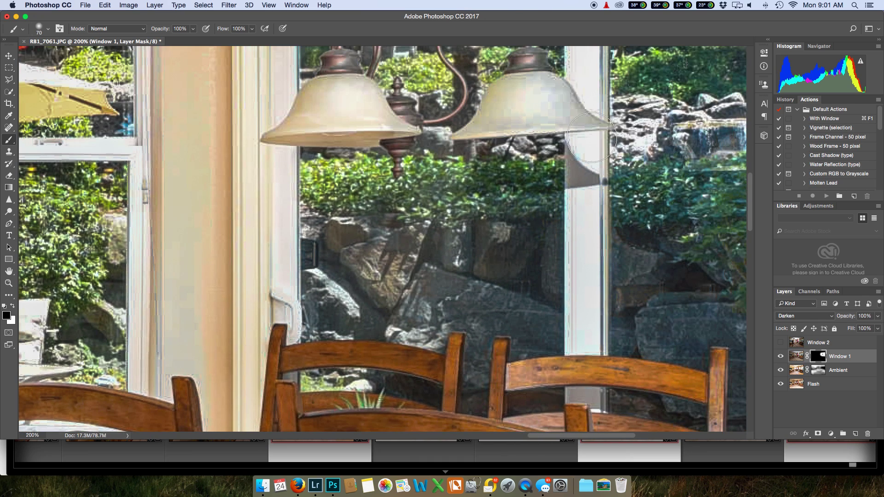
{"action": "key", "text": "bracketleft"}
{"action": "key", "text": "bracketleft"}
{"action": "key", "text": "bracketleft"}
{"action": "key", "text": "bracketleft"}
{"action": "key", "text": "bracketleft"}
{"action": "mouse_move", "coordinate": [592, 122]}
{"action": "left_mouse_down"}
{"action": "mouse_move", "coordinate": [586, 202]}
{"action": "mouse_move", "coordinate": [579, 142]}
{"action": "mouse_move", "coordinate": [582, 199]}
{"action": "mouse_move", "coordinate": [597, 183]}
{"action": "mouse_move", "coordinate": [582, 132]}
{"action": "mouse_move", "coordinate": [555, 97]}
{"action": "mouse_move", "coordinate": [511, 91]}
{"action": "mouse_move", "coordinate": [499, 119]}
{"action": "mouse_move", "coordinate": [552, 114]}
{"action": "mouse_move", "coordinate": [500, 115]}
{"action": "mouse_move", "coordinate": [506, 79]}
{"action": "mouse_move", "coordinate": [534, 101]}
{"action": "left_mouse_up"}
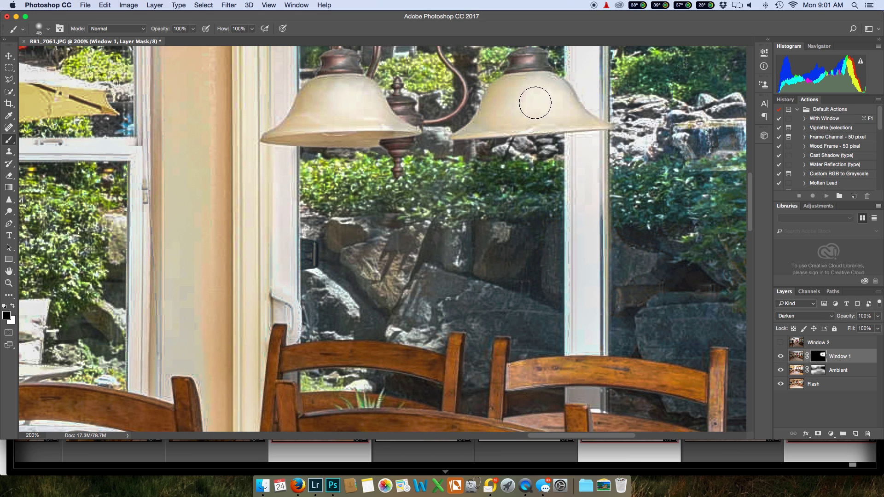
{"action": "key", "text": "super+minus"}
{"action": "key", "text": "super+minus"}
{"action": "key", "text": "super+minus"}
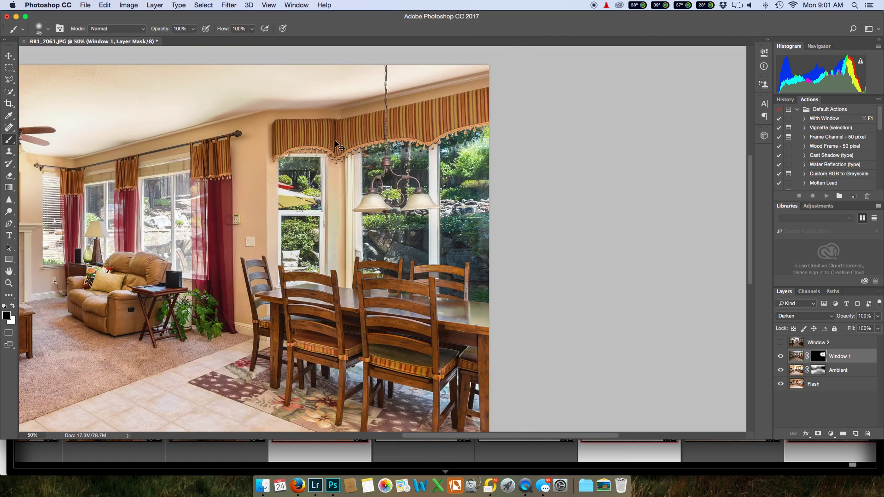
{"action": "key", "text": "super+minus"}
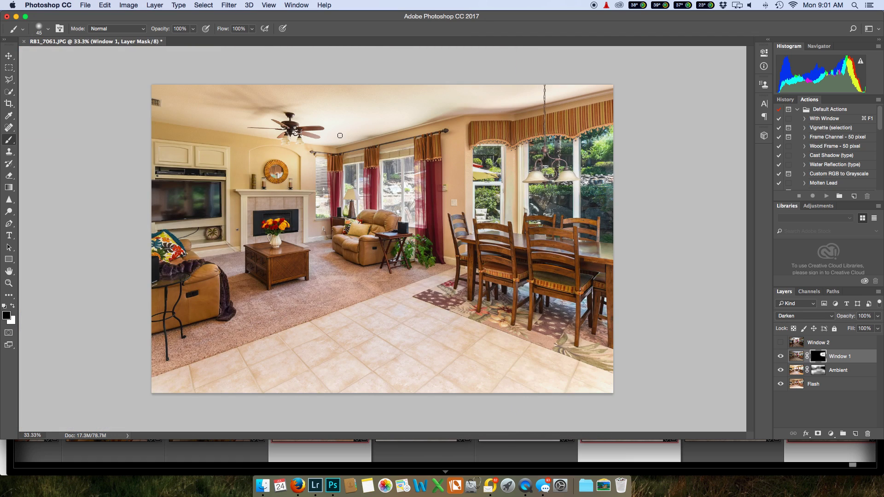
Show the Window 2 layer and add a black mask to it.
{"action": "left_click", "coordinate": [781, 343]}
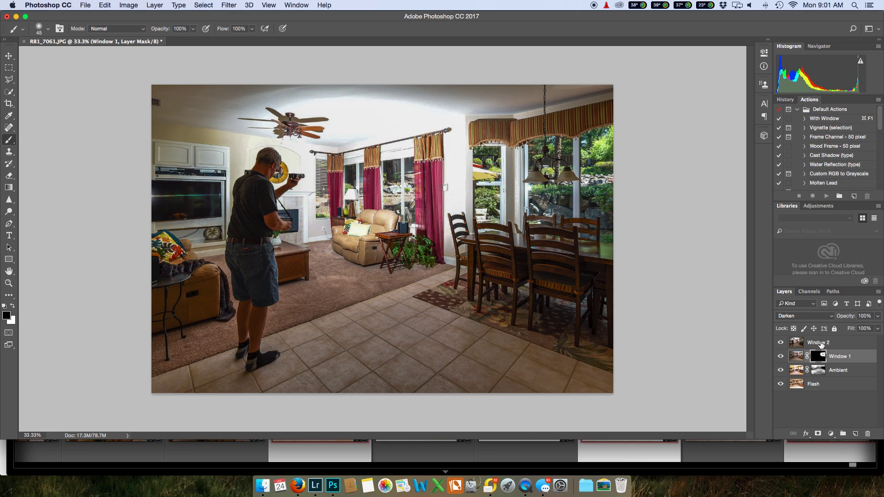
{"action": "left_click", "coordinate": [820, 344]}
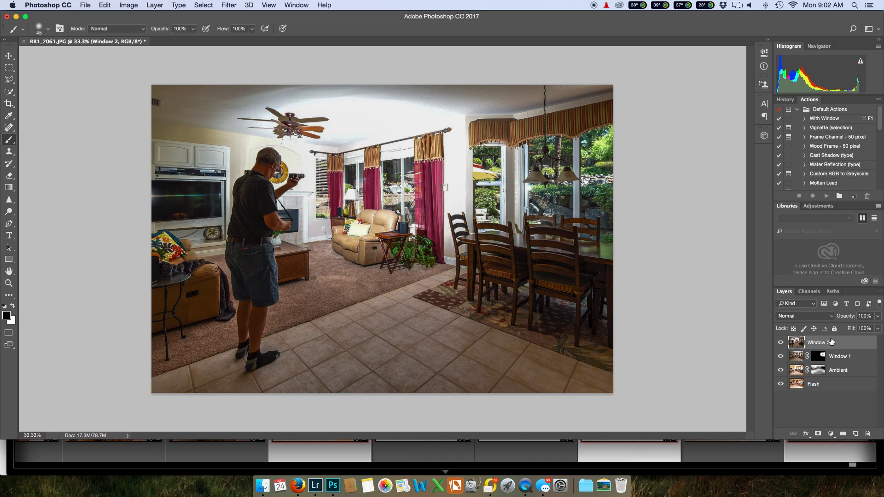
{"action": "left_click", "coordinate": [817, 434], "text": "alt"}
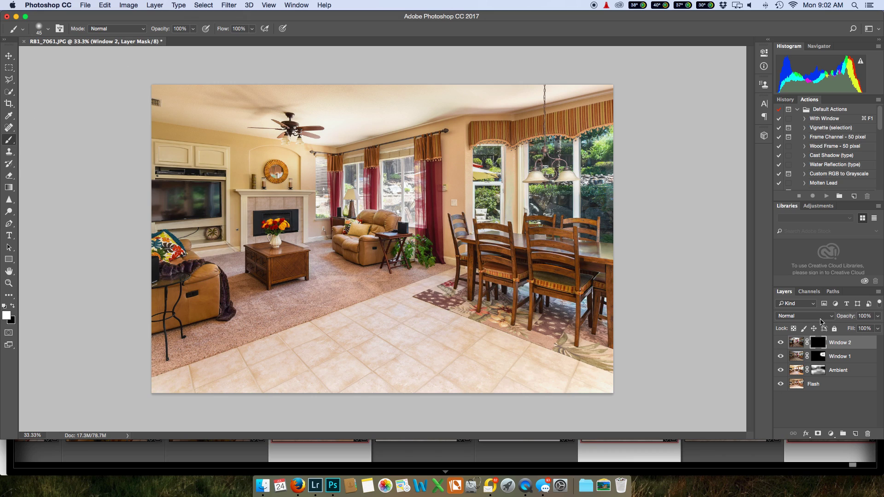
Set Window 2's blend mode to Darken and paint white on its mask over the living-room windows with a 300 px brush.
{"action": "left_click", "coordinate": [828, 317]}
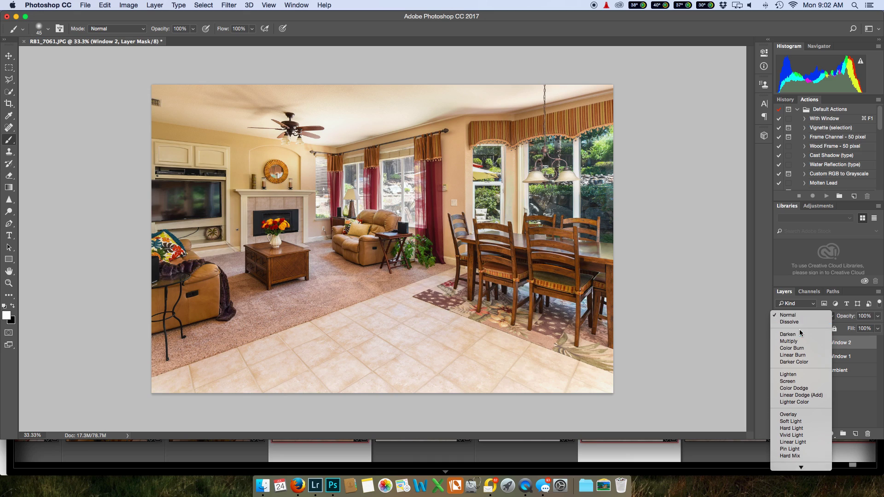
{"action": "left_click", "coordinate": [799, 337]}
{"action": "key", "text": "super+1"}
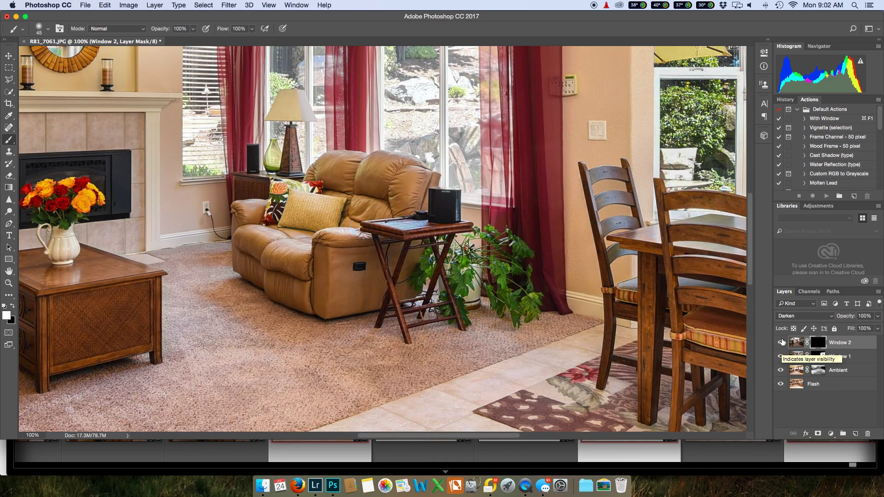
{"action": "left_click_drag", "start_coordinate": [513, 146], "coordinate": [532, 251]}
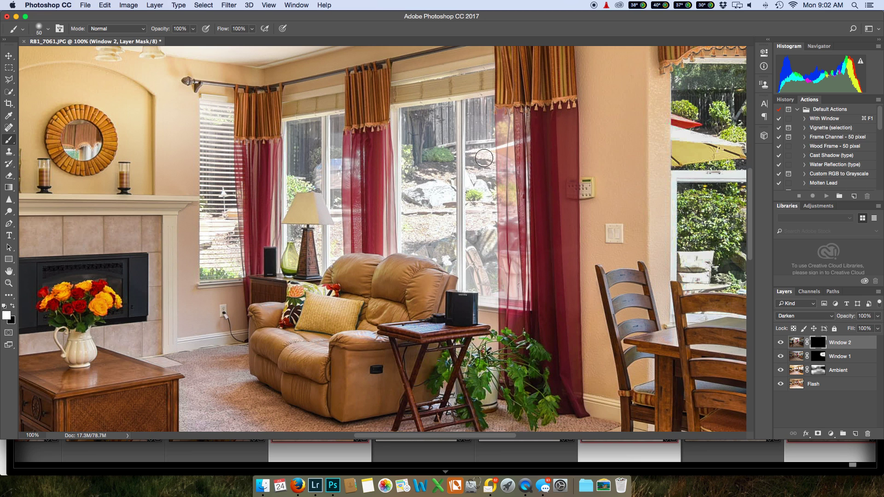
{"action": "key", "text": "bracketright"}
{"action": "key", "text": "bracketright"}
{"action": "key", "text": "bracketright"}
{"action": "key", "text": "bracketright"}
{"action": "key", "text": "bracketright"}
{"action": "mouse_move", "coordinate": [494, 134]}
{"action": "left_mouse_down"}
{"action": "mouse_move", "coordinate": [449, 130]}
{"action": "mouse_move", "coordinate": [425, 148]}
{"action": "mouse_move", "coordinate": [409, 252]}
{"action": "mouse_move", "coordinate": [472, 274]}
{"action": "mouse_move", "coordinate": [484, 256]}
{"action": "mouse_move", "coordinate": [456, 168]}
{"action": "mouse_move", "coordinate": [405, 126]}
{"action": "mouse_move", "coordinate": [418, 126]}
{"action": "mouse_move", "coordinate": [393, 119]}
{"action": "mouse_move", "coordinate": [318, 139]}
{"action": "mouse_move", "coordinate": [309, 226]}
{"action": "mouse_move", "coordinate": [304, 138]}
{"action": "left_mouse_up"}
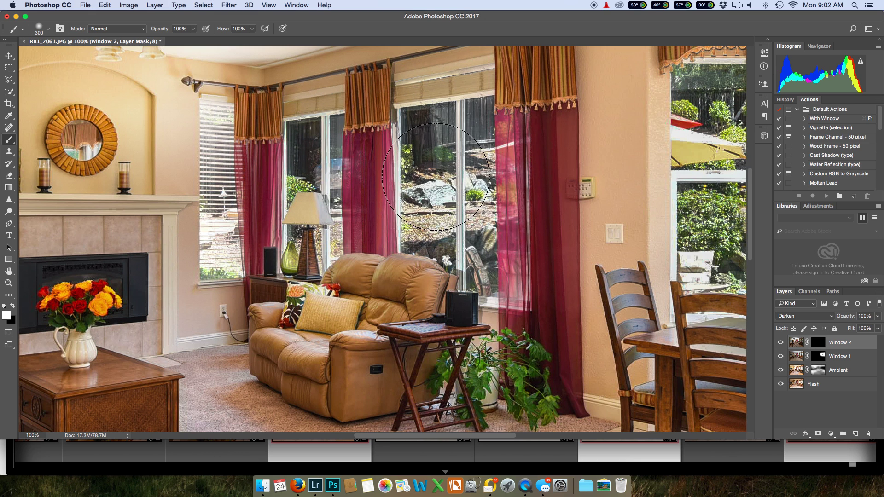
{"action": "mouse_move", "coordinate": [332, 184]}
{"action": "left_mouse_down"}
{"action": "mouse_move", "coordinate": [405, 138]}
{"action": "mouse_move", "coordinate": [375, 148]}
{"action": "mouse_move", "coordinate": [405, 143]}
{"action": "left_mouse_up"}
Reduce the brush to 80 px and paint black on the Window 2 mask over the black speaker and the wall beside it.
{"action": "scroll", "coordinate": [405, 143], "scroll_direction": "up", "scroll_amount": 5}
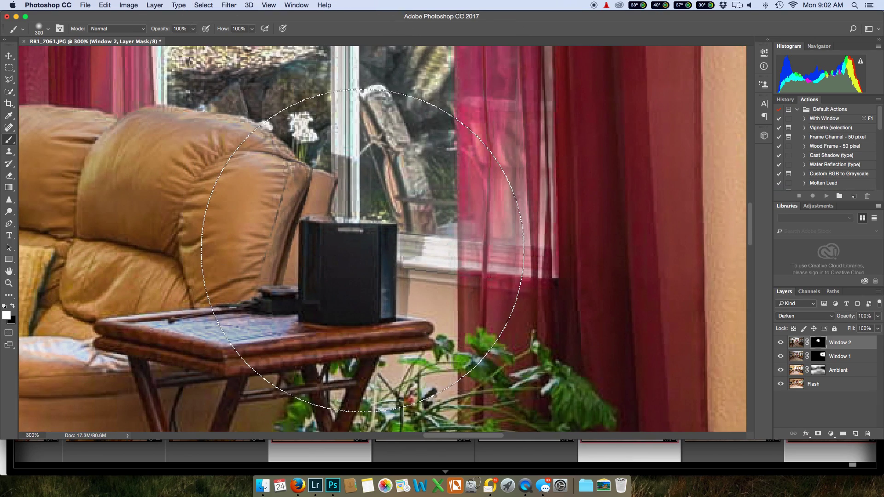
{"action": "key", "text": "x"}
{"action": "key", "text": "bracketleft"}
{"action": "key", "text": "bracketleft"}
{"action": "key", "text": "bracketleft"}
{"action": "key", "text": "bracketleft"}
{"action": "key", "text": "bracketleft"}
{"action": "key", "text": "bracketleft"}
{"action": "key", "text": "bracketleft"}
{"action": "key", "text": "bracketleft"}
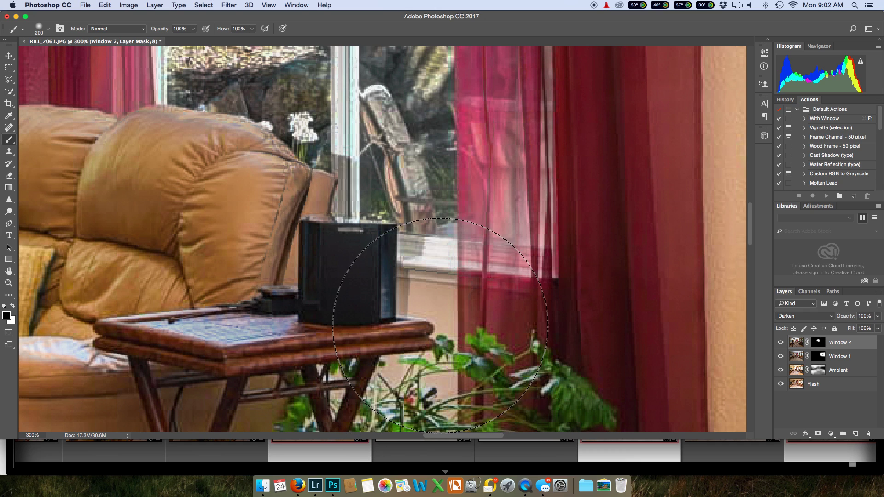
{"action": "left_click_drag", "start_coordinate": [424, 279], "coordinate": [375, 267]}
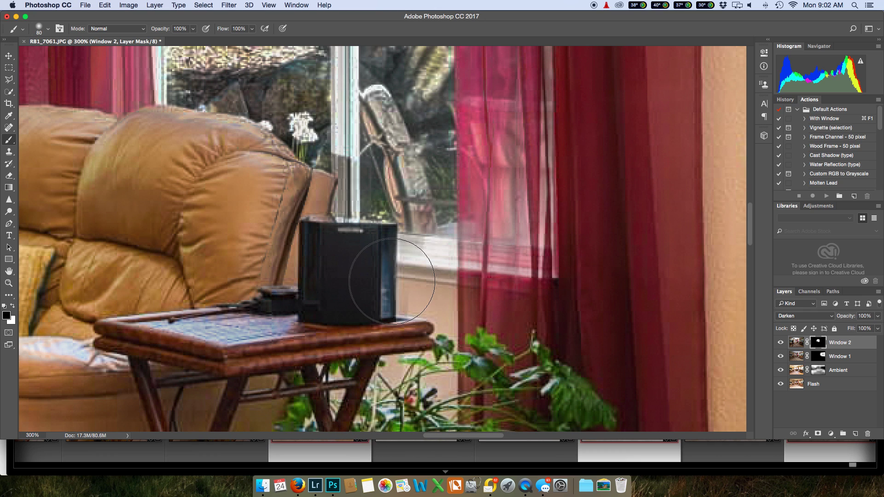
{"action": "key", "text": "bracketleft"}
{"action": "key", "text": "bracketleft"}
{"action": "key", "text": "bracketleft"}
{"action": "key", "text": "bracketleft"}
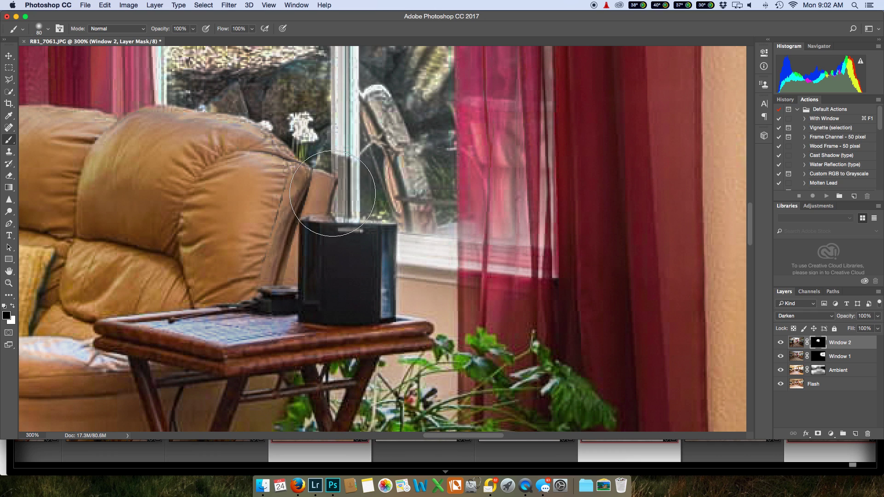
Reduce the brush to 25 px and paint black on the mask between the recliner's back edge and the speaker top.
{"action": "key", "text": "bracketleft"}
{"action": "key", "text": "bracketleft"}
{"action": "key", "text": "bracketleft"}
{"action": "left_click_drag", "start_coordinate": [343, 148], "coordinate": [338, 225]}
Examine the masked living-room windows, lamp shade and curtains up close, as well as the whole blended image.
{"action": "key", "text": "space"}
{"action": "left_click_drag", "start_coordinate": [267, 217], "coordinate": [521, 282]}
{"action": "left_click_drag", "start_coordinate": [260, 194], "coordinate": [442, 343]}
{"action": "mouse_move", "coordinate": [455, 148]}
{"action": "left_mouse_down"}
{"action": "mouse_move", "coordinate": [458, 213]}
{"action": "mouse_move", "coordinate": [438, 316]}
{"action": "left_mouse_up"}
{"action": "left_click_drag", "start_coordinate": [448, 273], "coordinate": [438, 316]}
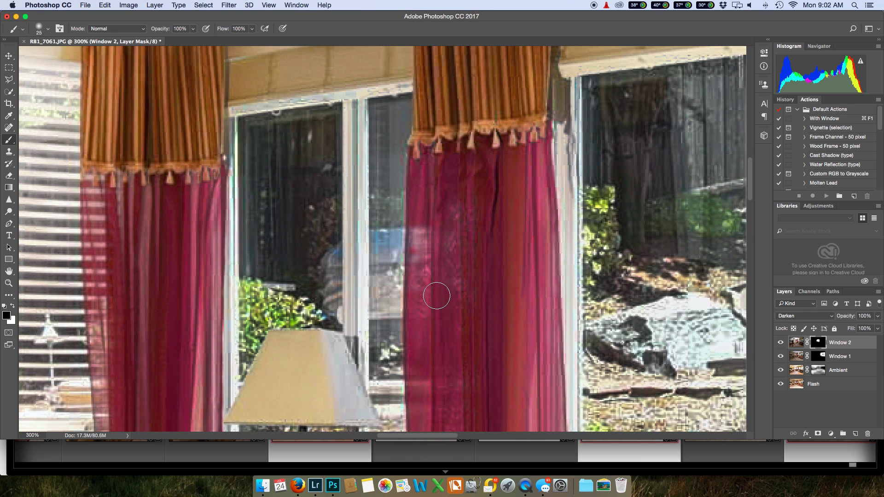
{"action": "key", "text": "super+equal"}
{"action": "key", "text": "super+minus"}
{"action": "key", "text": "super+minus"}
{"action": "key", "text": "super+minus"}
{"action": "key", "text": "super+minus"}
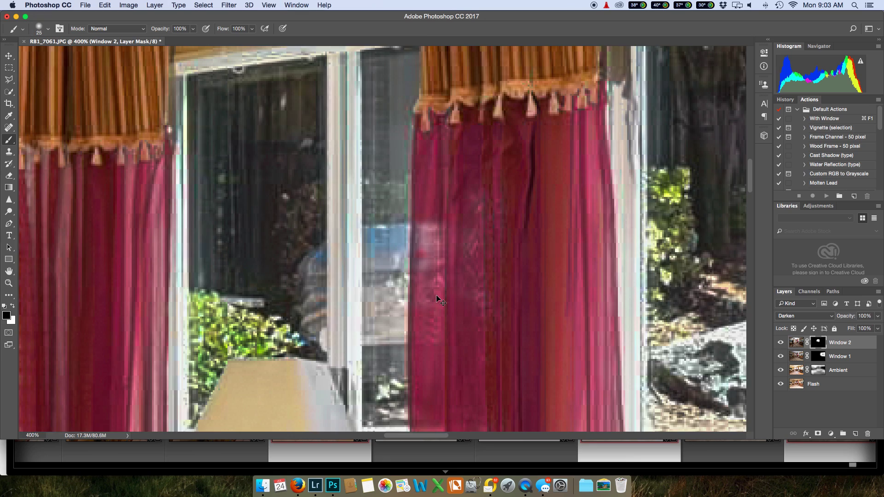
{"action": "key", "text": "super+minus"}
{"action": "key", "text": "super+minus"}
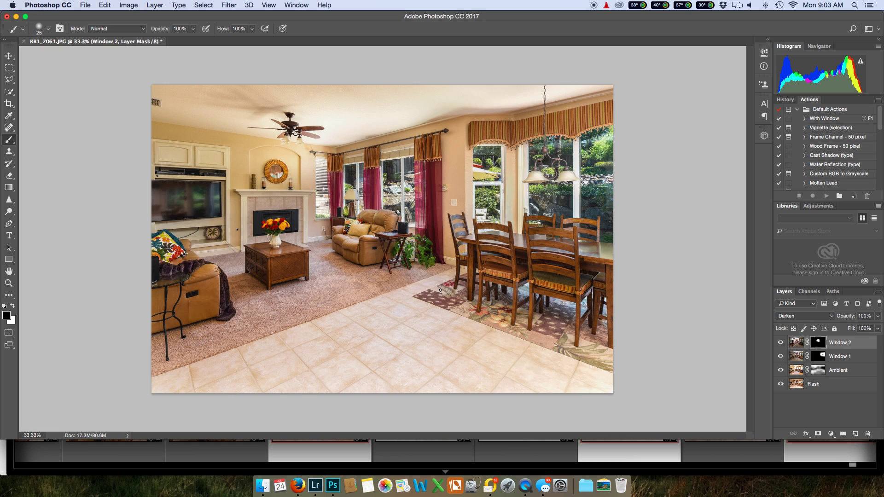
Save the layered living-room blend and close the document.
{"action": "key", "text": "super+s"}
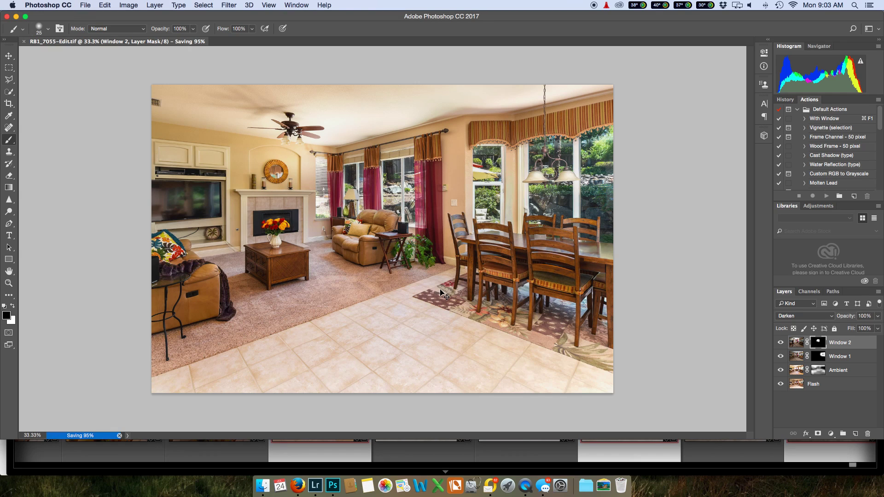
{"action": "key", "text": "super+w"}
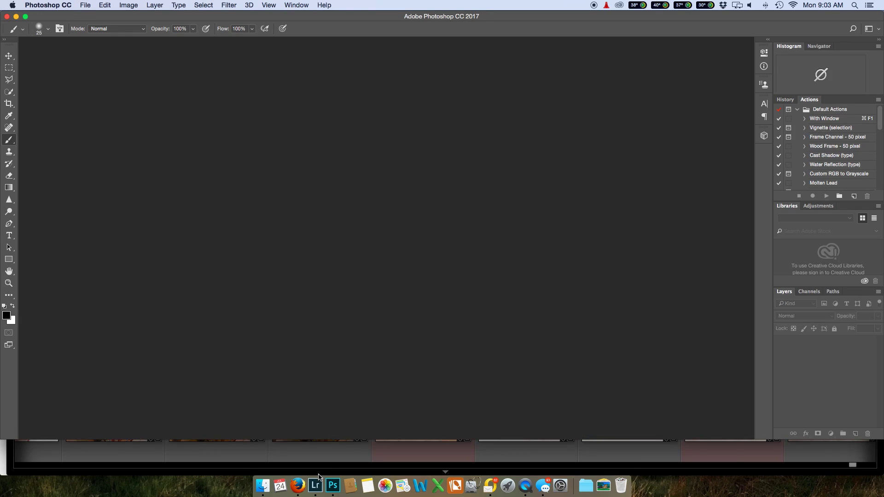
Switch to Lightroom and apply the ZZ Final Bump preset to RB1_7055-Edit.tif.
{"action": "left_click", "coordinate": [317, 483]}
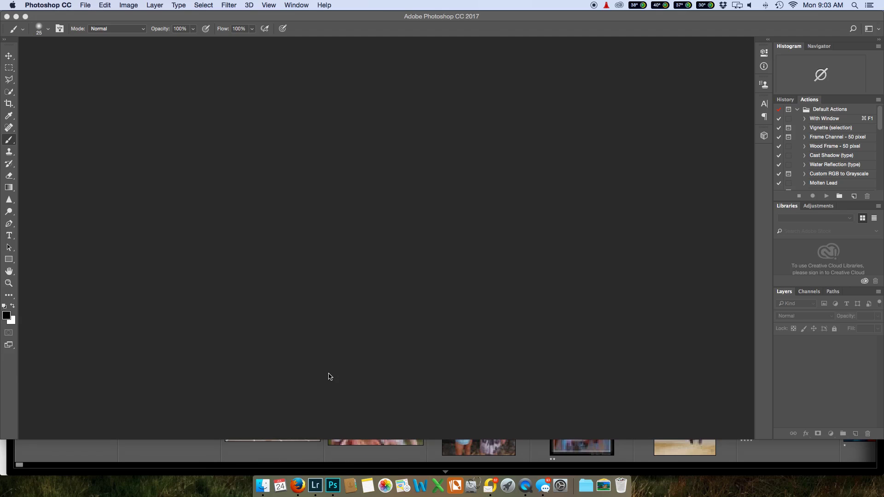
{"action": "left_click", "coordinate": [343, 476]}
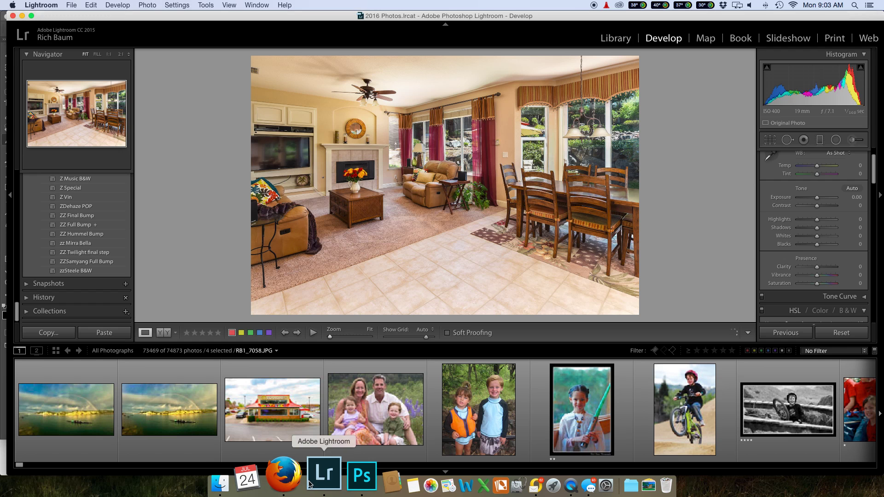
{"action": "left_click", "coordinate": [75, 215]}
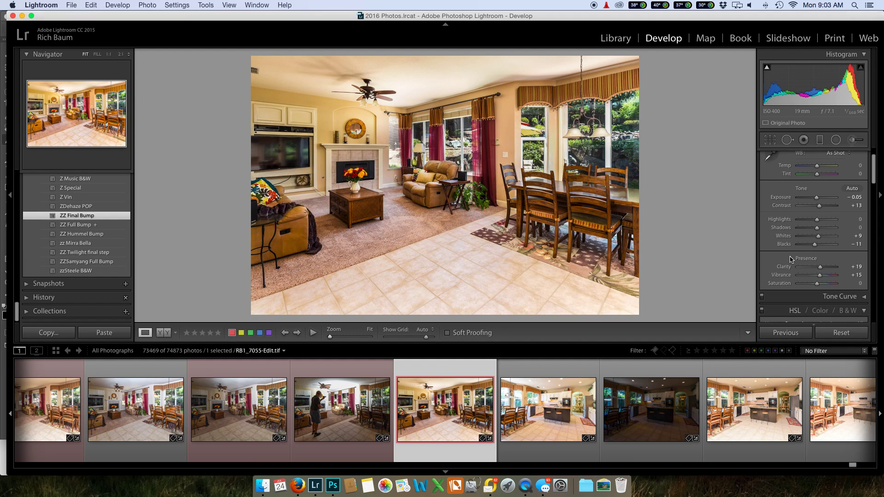
Review the finished living-room photo in full-screen and dimmed-lights view, and return to the normal Develop view.
{"action": "key", "text": "shift"}
{"action": "key", "text": "shift+f"}
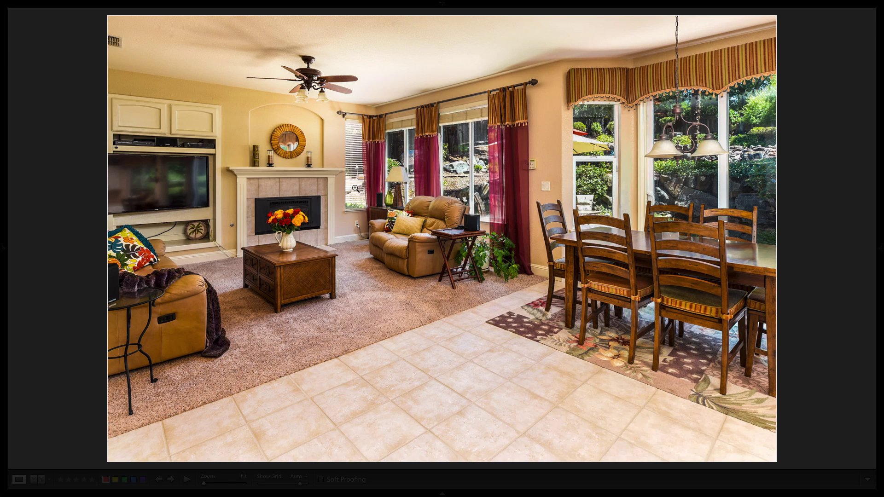
{"action": "key", "text": "shift+f"}
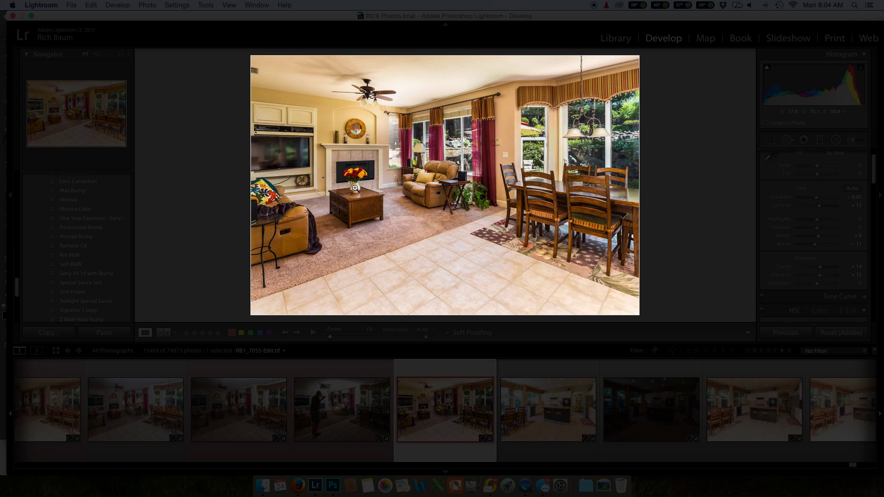
{"action": "key", "text": "l"}
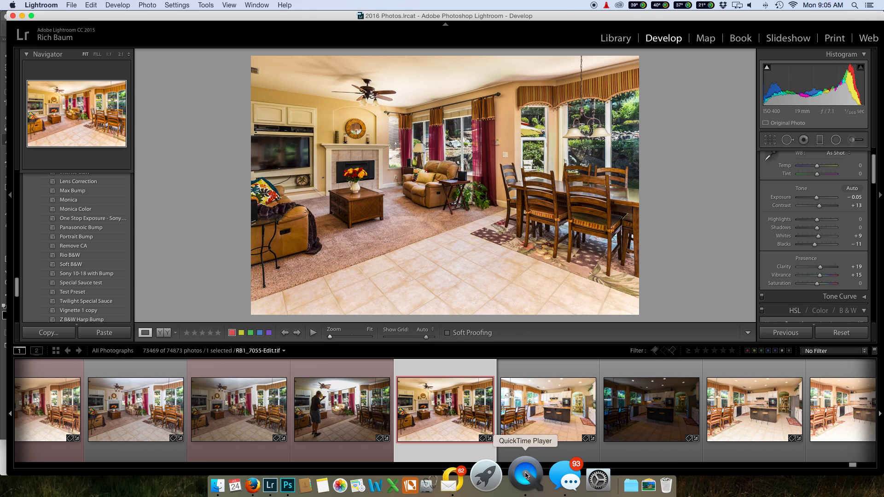
{"action": "right_click", "coordinate": [526, 475]}
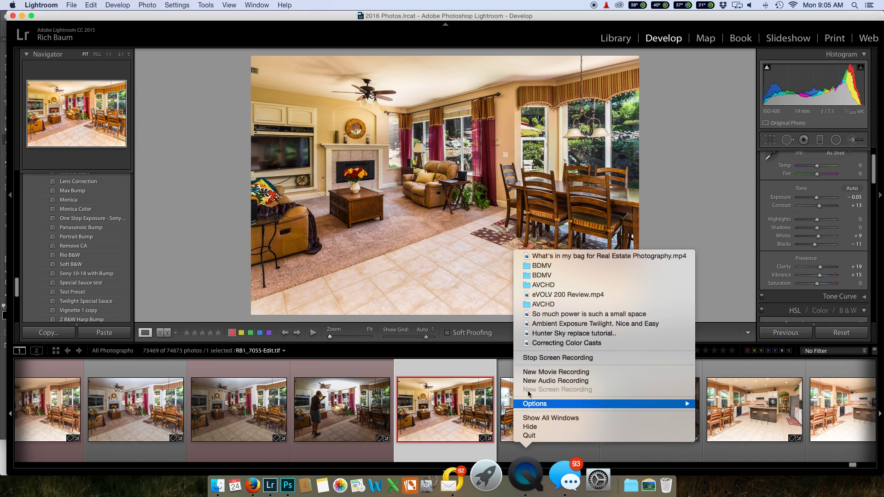